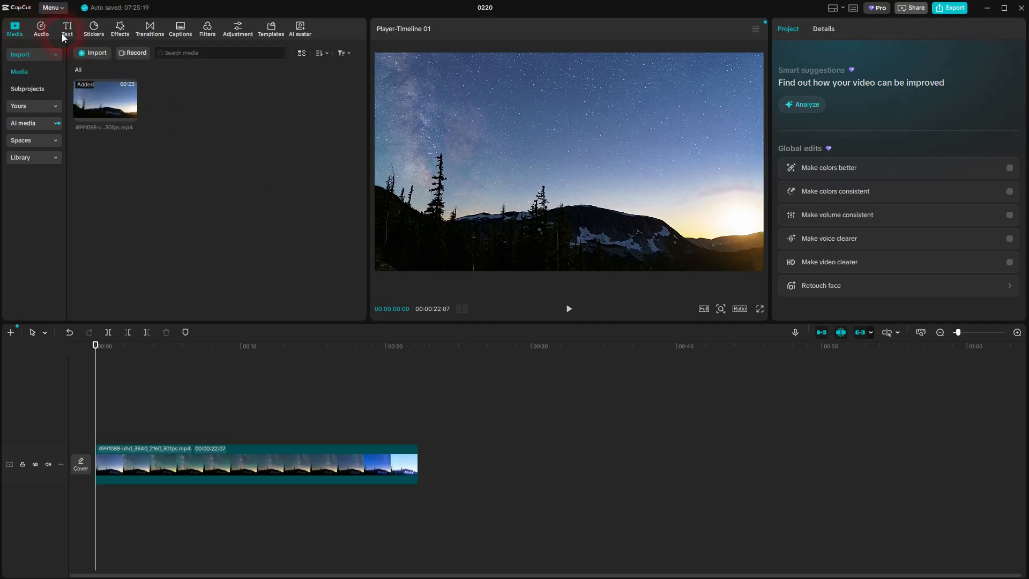
Add a default text clip above the video and extend it to the full length of the footage.
left_click(65, 33)
left_click(91, 57)
left_click(112, 85)
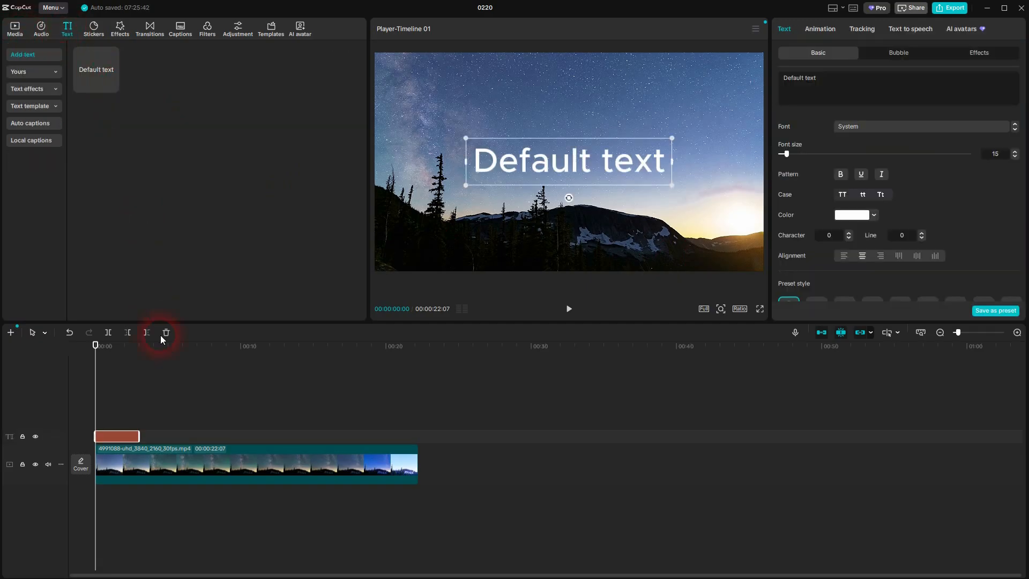
left_click_drag(146, 441, 419, 437)
left_click(150, 462)
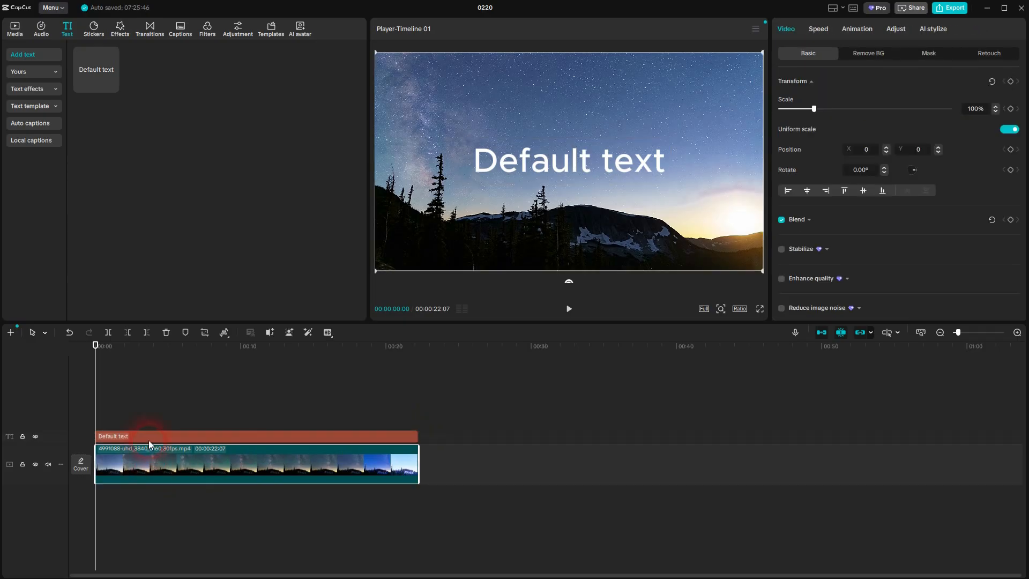
left_click(144, 436)
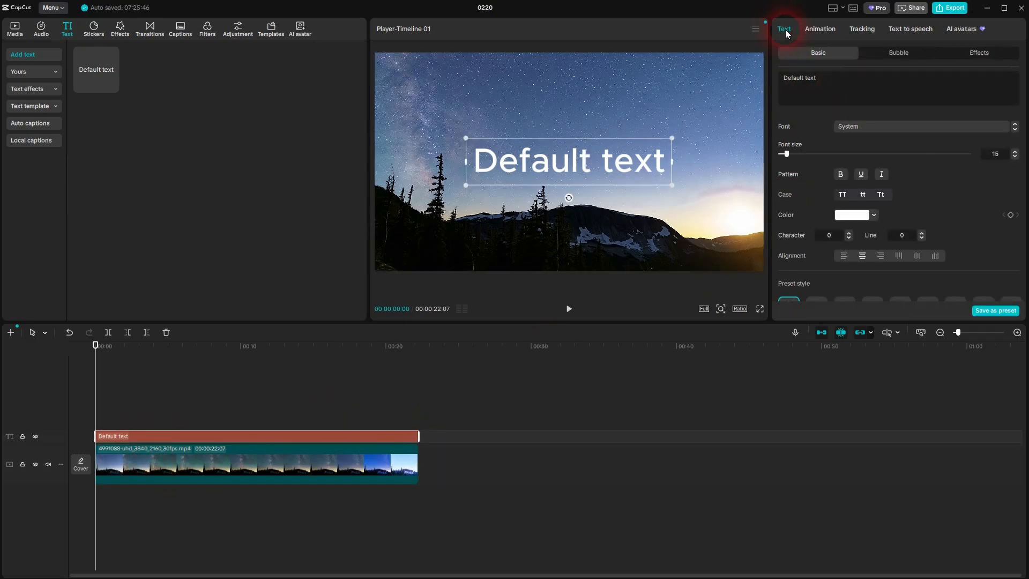
Replace the default wording with the placeholder text "asdjkasjdödjk".
left_click_drag(833, 82, 777, 79)
type("asdjkasjdöd")
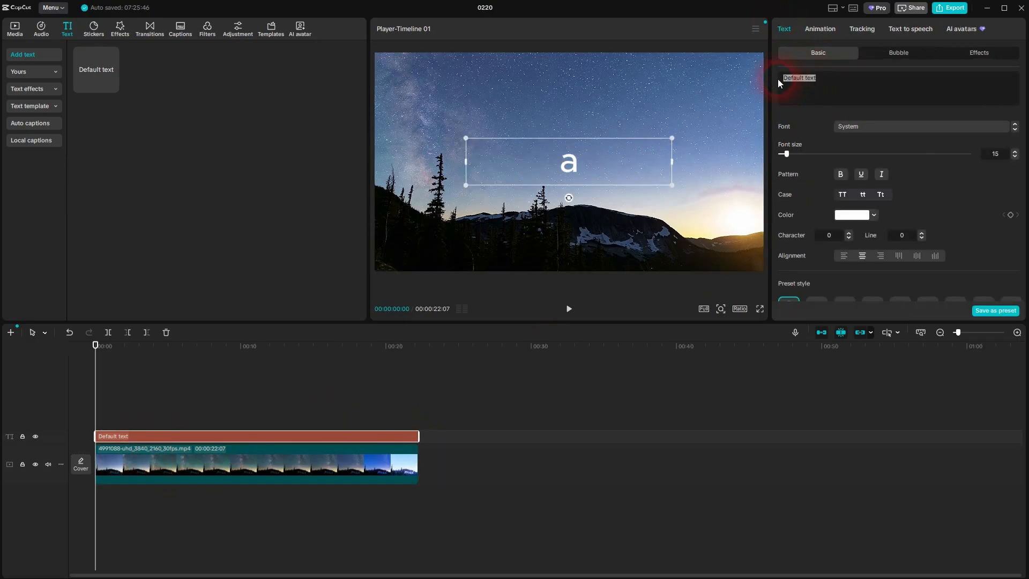
type("jk")
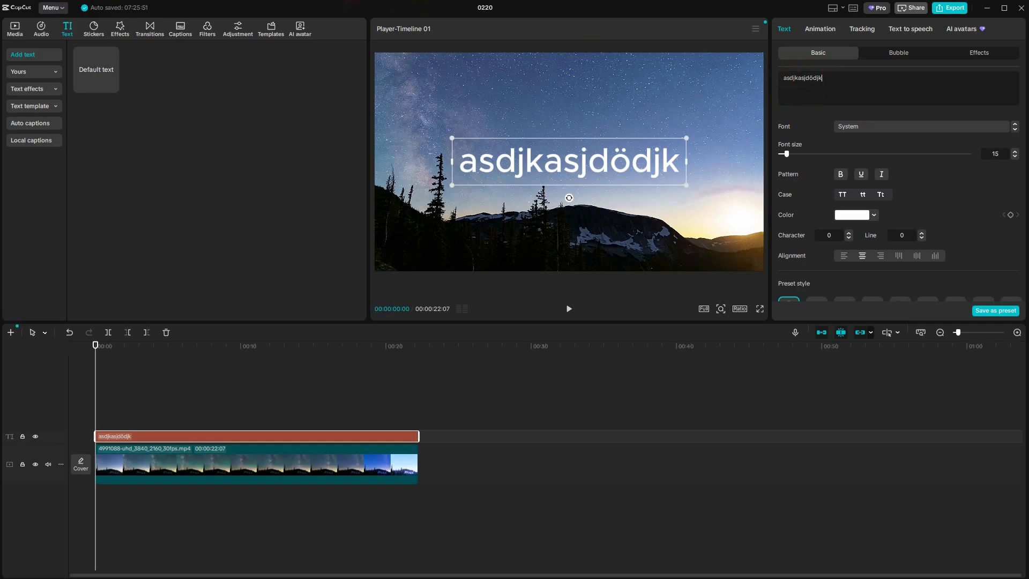
Replace the text clip's wording with the ###-separated headlines from ChatGPT, beginning "BREAKING NEWS: City Council Approves New Downtown Development Plan".
key("alt+Tab")
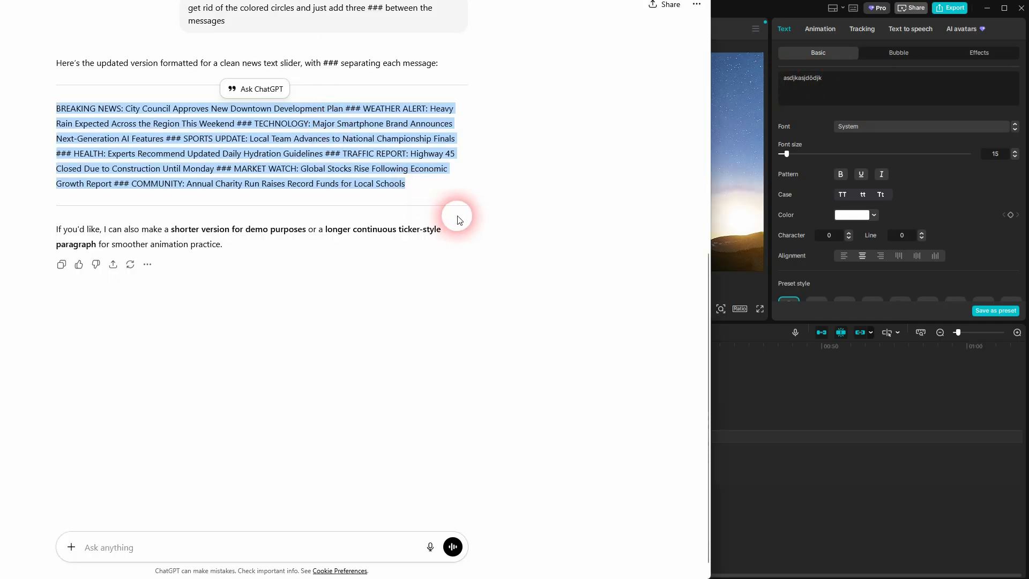
left_click(810, 13)
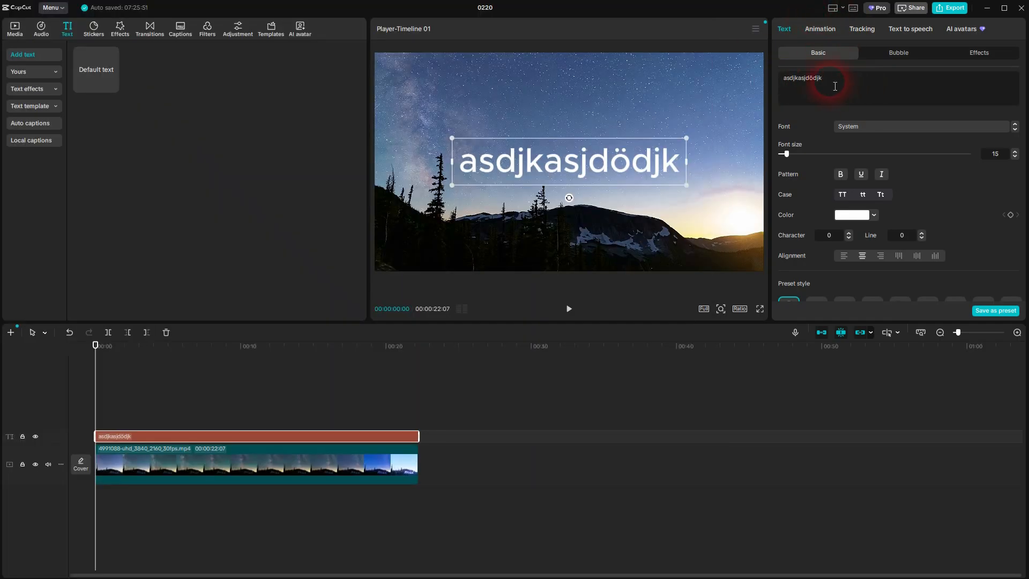
left_click_drag(834, 86, 779, 81)
type("BREAKING NEWS: City Council Approves New Downtown Development Plan ### WEATHER ALERT: Heavy Rain Expected Across the Region This Weekend ### TECHNOLOGY: Major Smartphone Brand Announces Next-Generation AI Features ### SPORTS UPDATE: Local Team Advances to National Championship Finals ### HEALTH: Experts Recommend Updated Daily Hydration Guidelines ### TRAFFIC REPORT: Highway 45 Closed Due to Construction Until Monday ### MARKET WATCH: Global Stocks Rise Following Economic Growth Report ### COMMUNITY: Annual Charity Run Raises Record Funds for Local Schools")
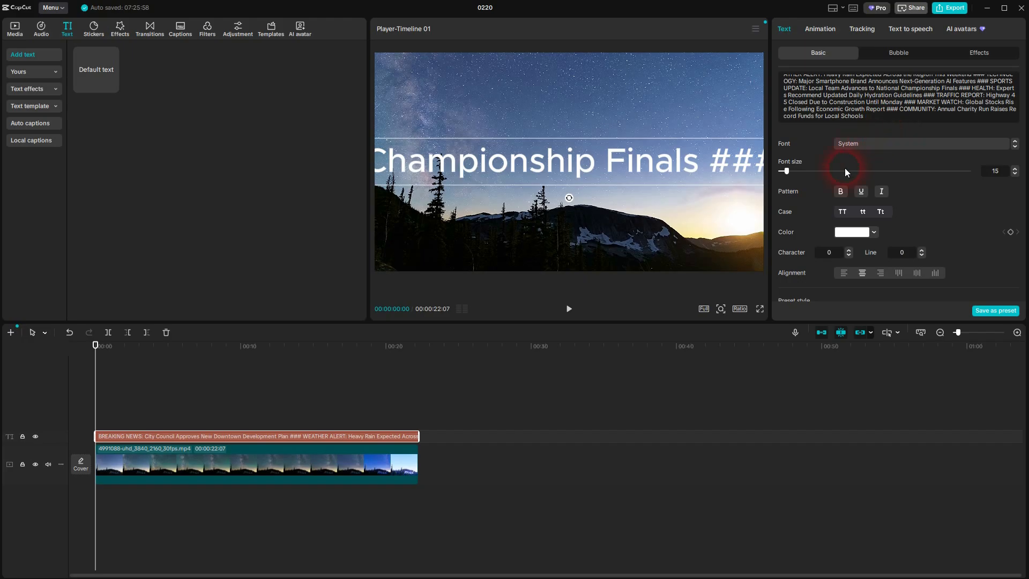
Set the headline text's scale to 50%.
scroll(933, 194, "down", 5)
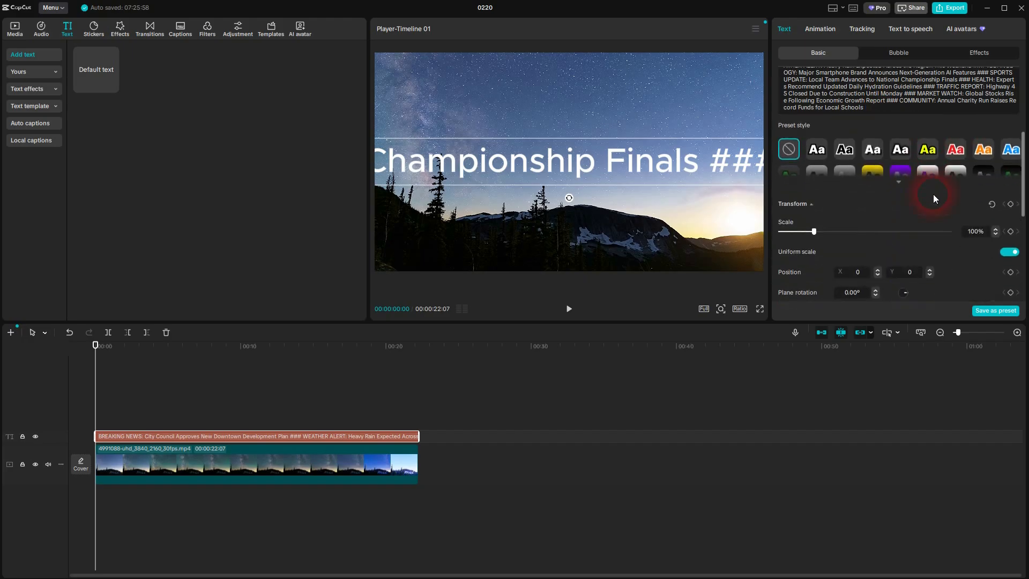
double_click(972, 193)
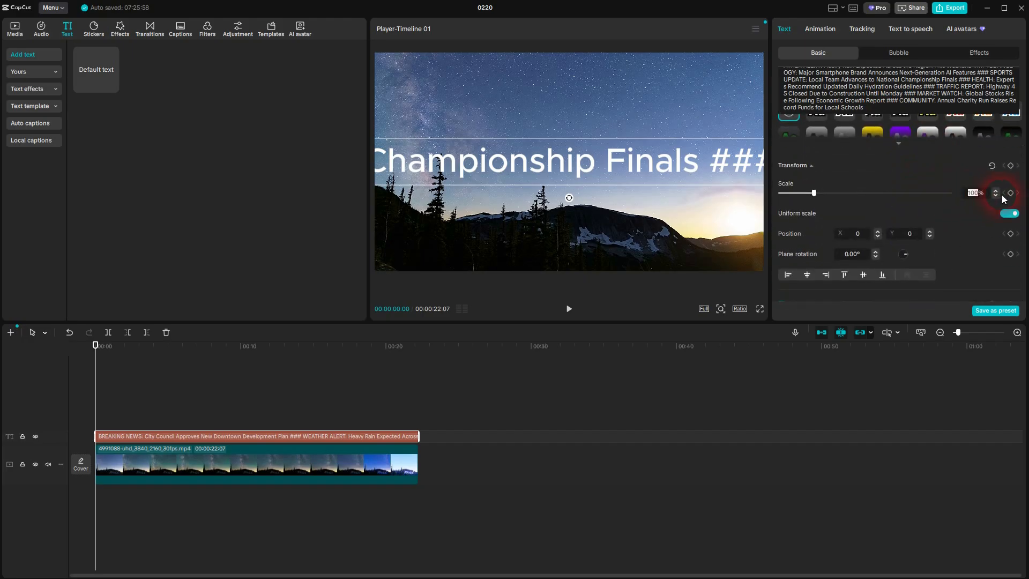
type("50")
key("Return")
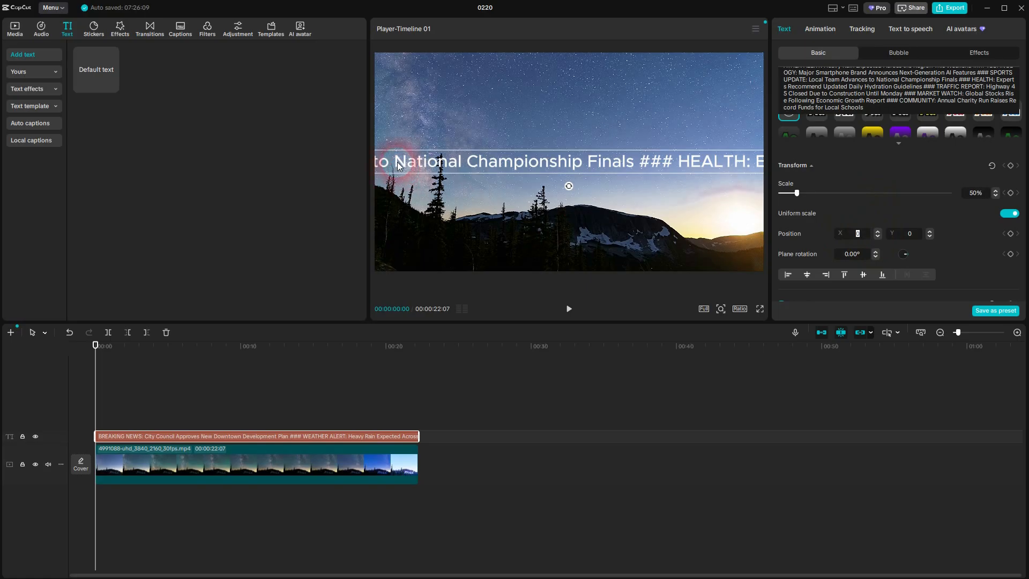
Move the headline text toward the frame's lower edge at X about 9330 and set its Y position to -800.
left_click_drag(397, 162, 934, 232)
left_click_drag(576, 234, 578, 237)
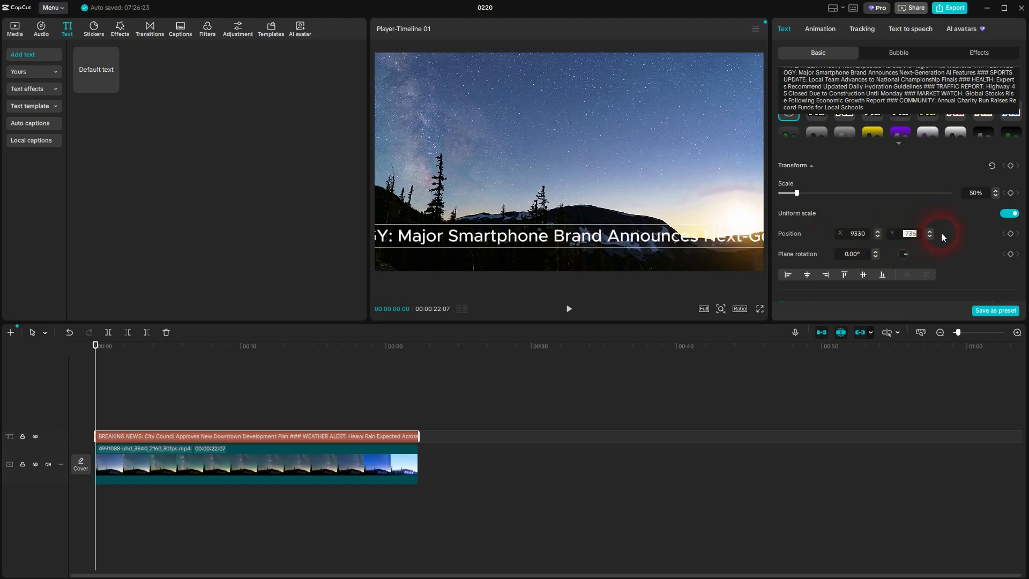
type("-750")
key("Return")
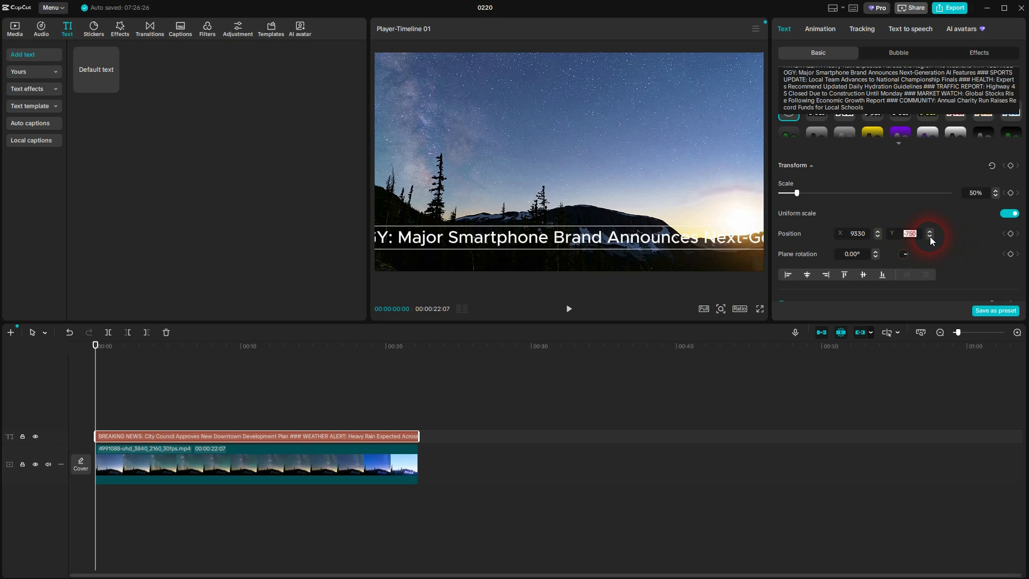
type("-800")
key("Return")
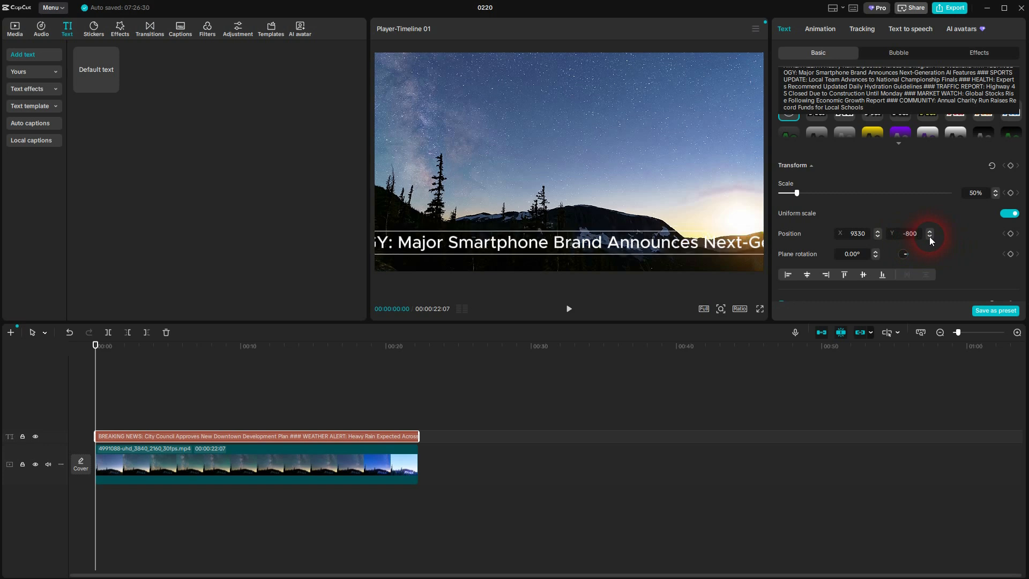
left_click_drag(903, 234, 931, 234)
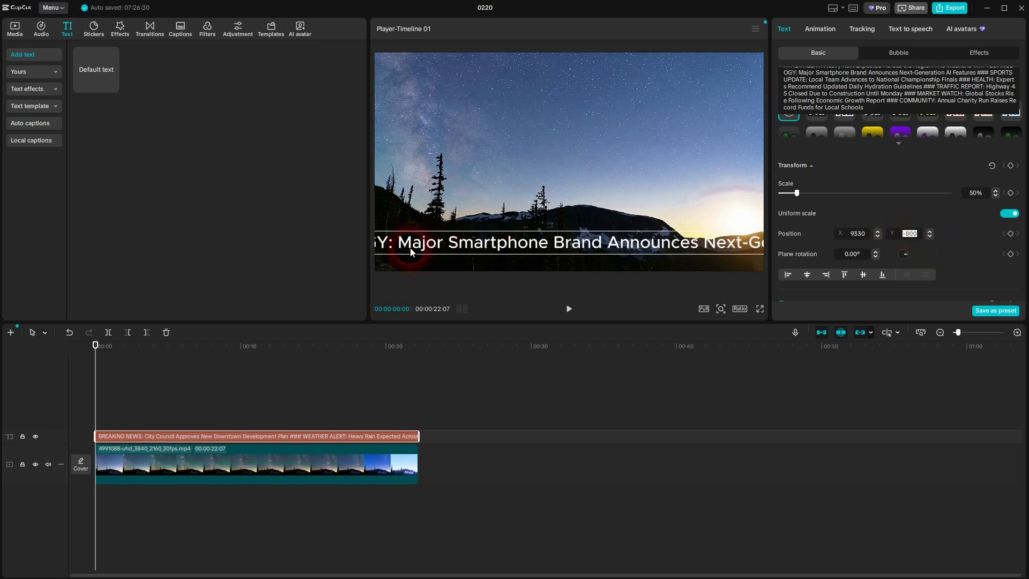
Move the headline text past the frame's right edge at Y -800 and try a rounded X position, starting with 2700.
left_click_drag(407, 244, 688, 237)
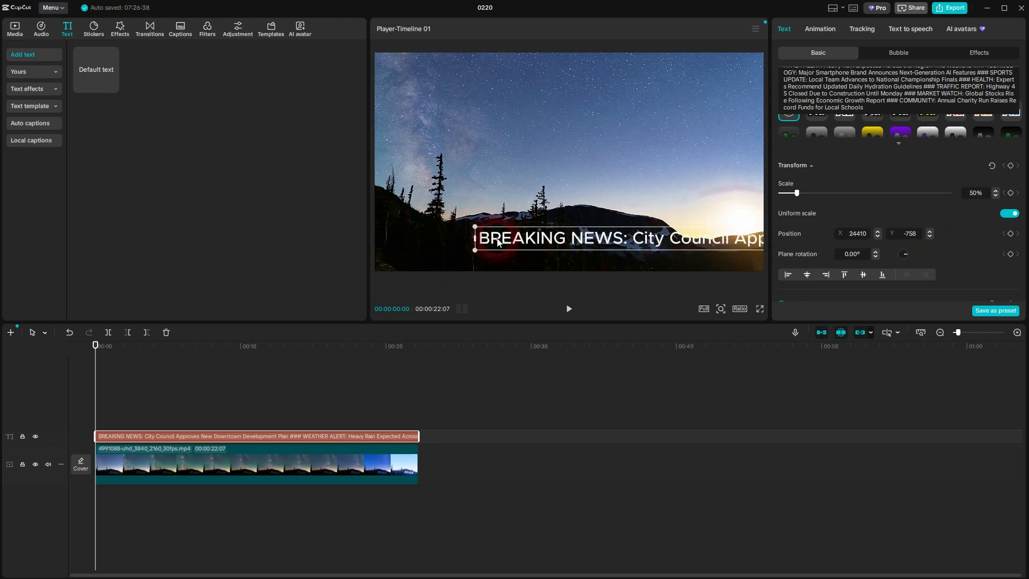
left_click_drag(509, 242, 803, 246)
left_click_drag(901, 233, 929, 233)
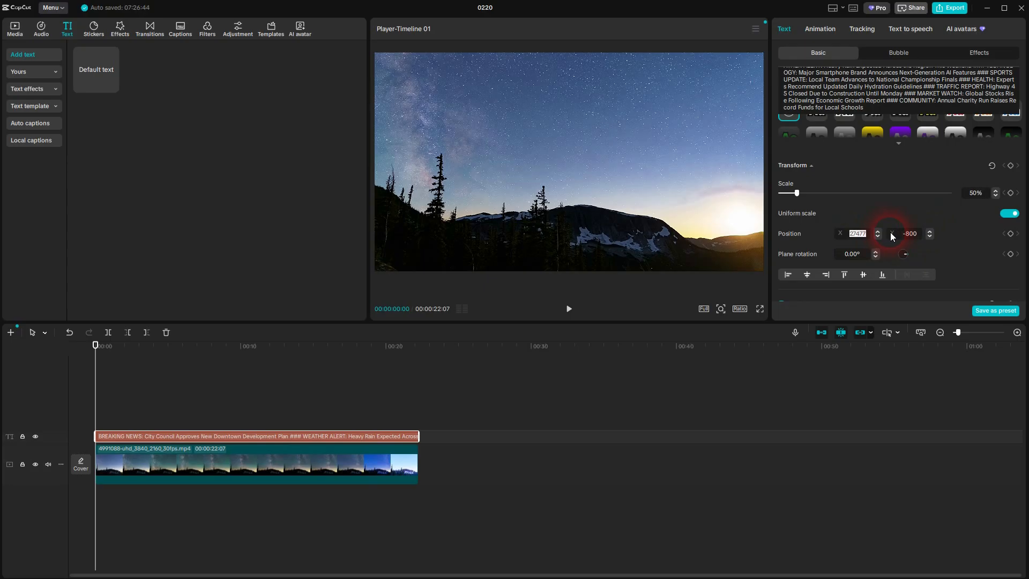
type("2700")
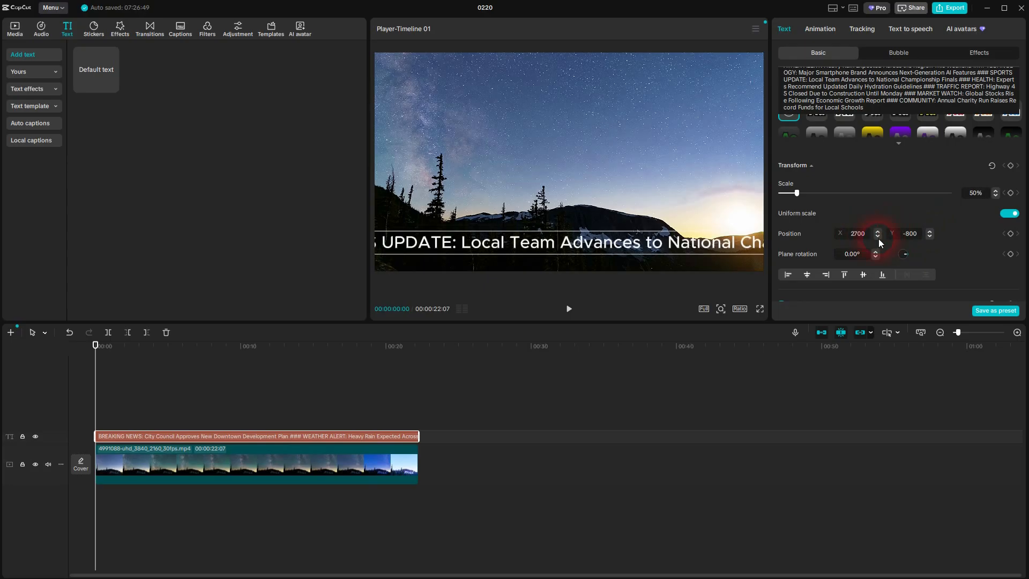
type("0")
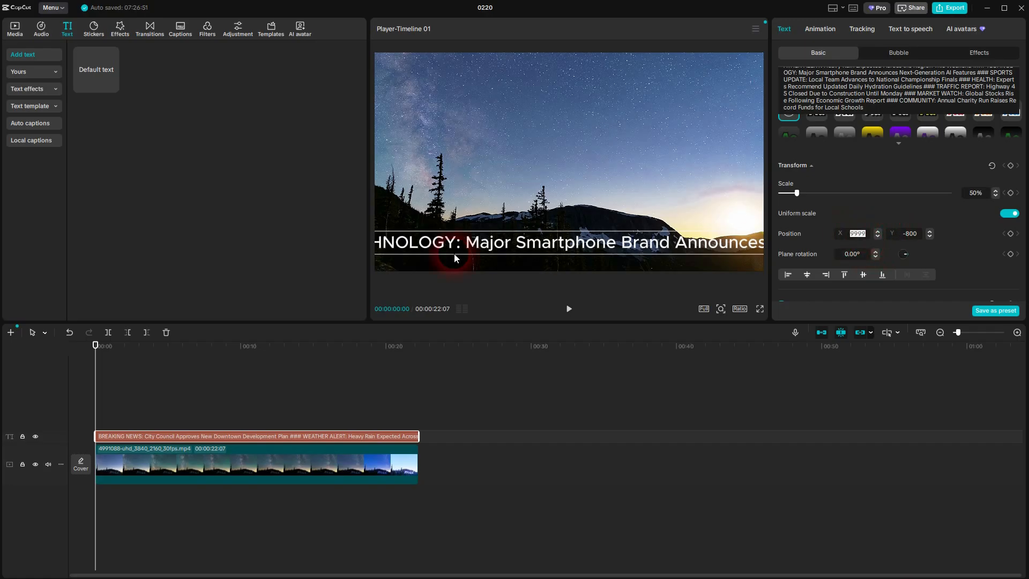
Move the headline text out past the frame's right edge to X about 27358, Y -800, and add a position keyframe at the clip's start.
left_click_drag(472, 239, 836, 237)
left_click_drag(543, 246, 860, 245)
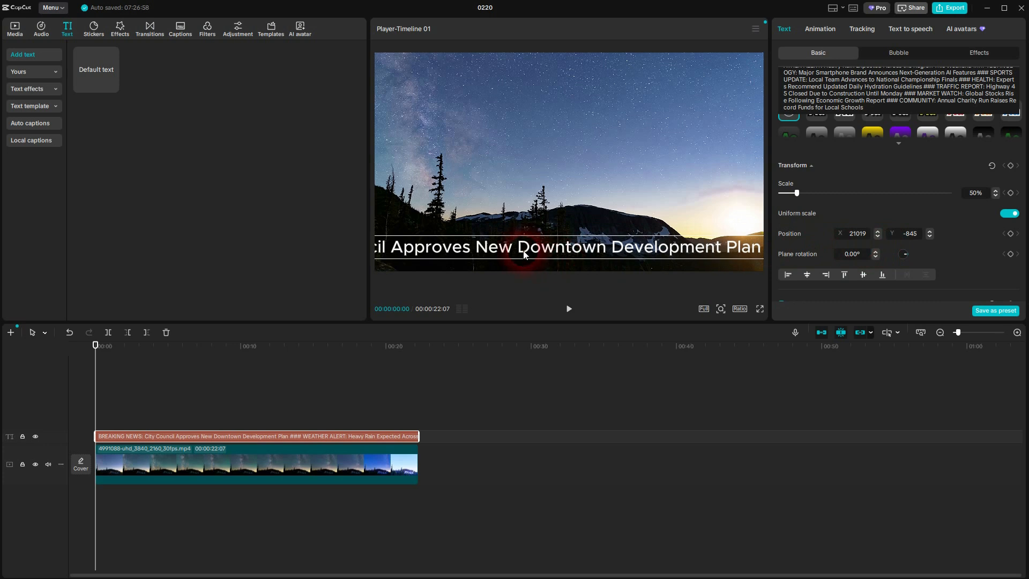
left_click_drag(522, 248, 859, 251)
left_click_drag(531, 254, 831, 253)
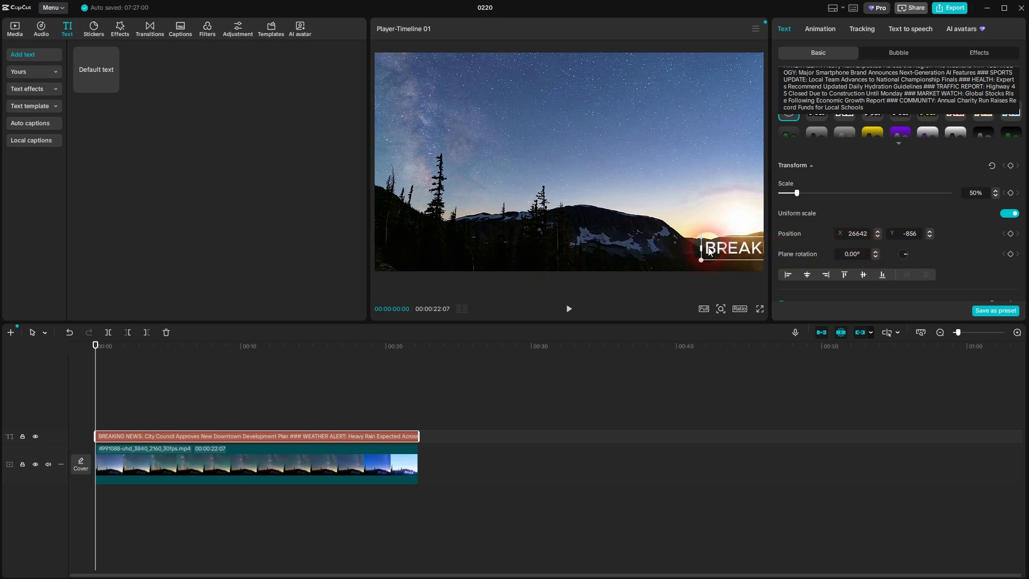
left_click_drag(713, 247, 821, 250)
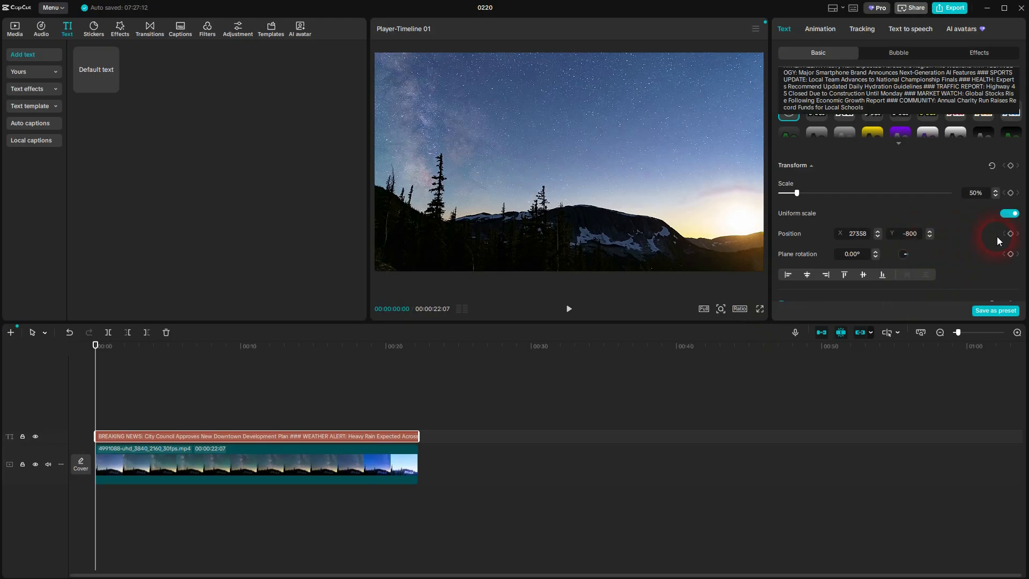
left_click(1010, 234)
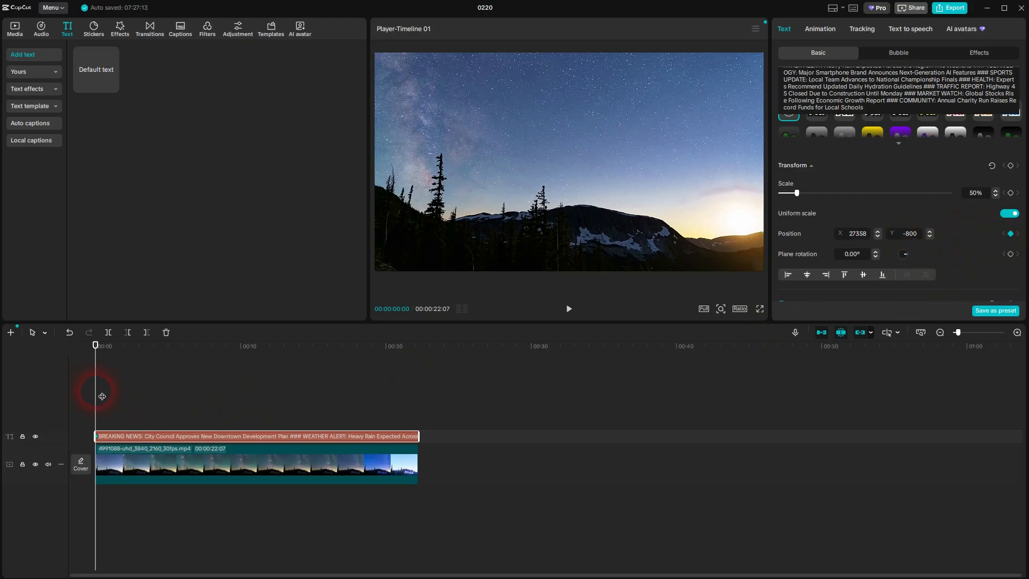
At the end of the text clip, set the headline text's X position to 0.
left_click_drag(102, 396, 424, 413)
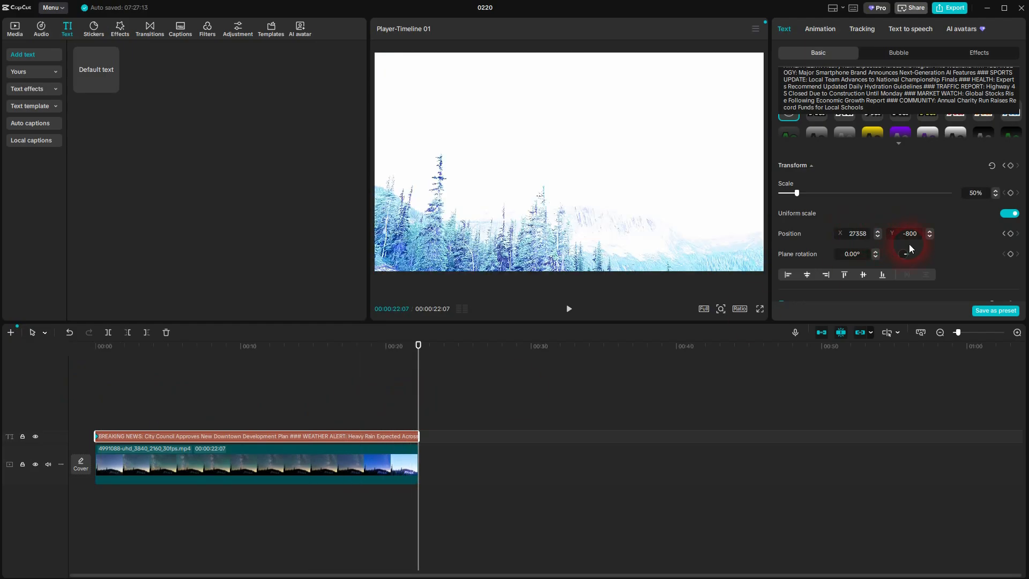
key("ctrl+a")
type("0")
key("Return")
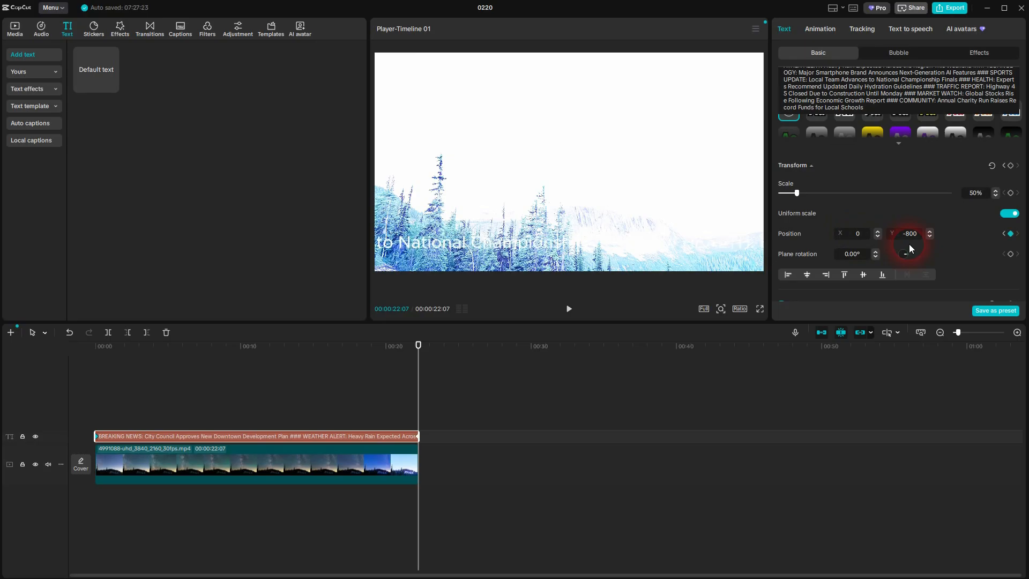
Move the headline text out past the frame's left edge to X about -27475 and set its Y position to -800.
left_click_drag(709, 249, 292, 257)
left_click_drag(592, 253, 319, 260)
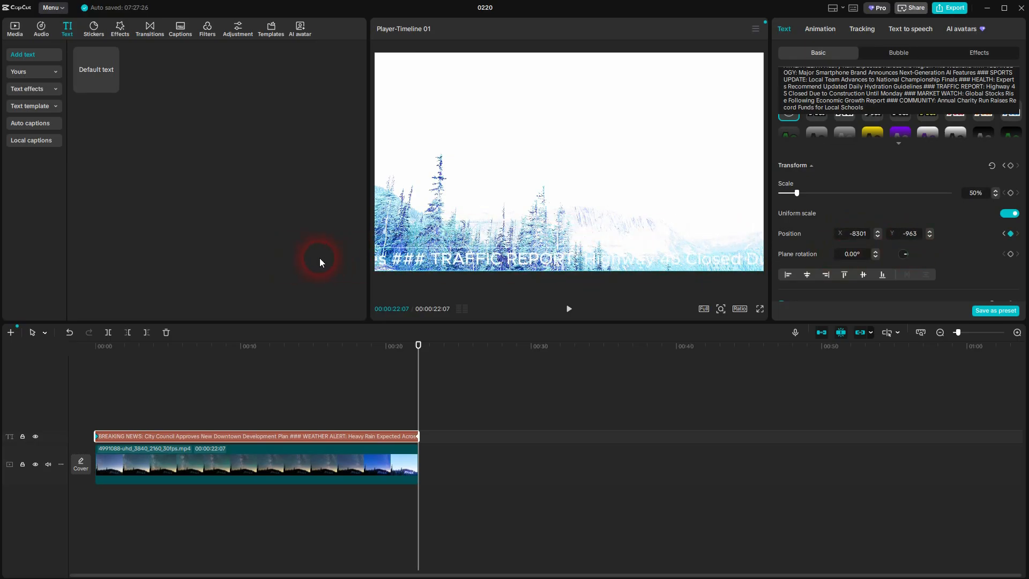
left_click_drag(625, 259, 356, 255)
left_click_drag(740, 247, 450, 264)
left_click_drag(708, 256, 338, 252)
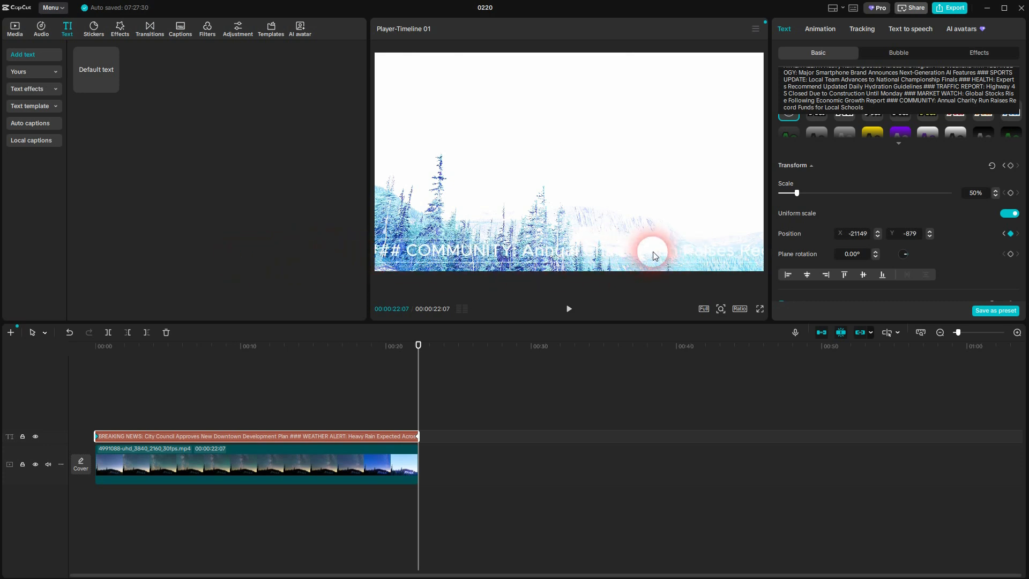
left_click_drag(652, 248, 329, 265)
left_click_drag(643, 256, 322, 259)
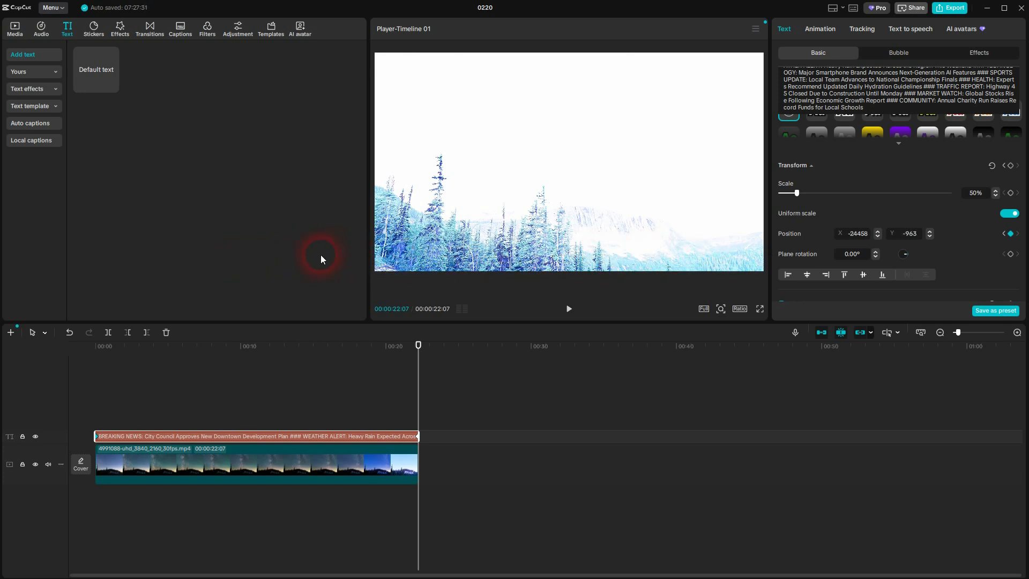
left_click_drag(909, 240, 927, 237)
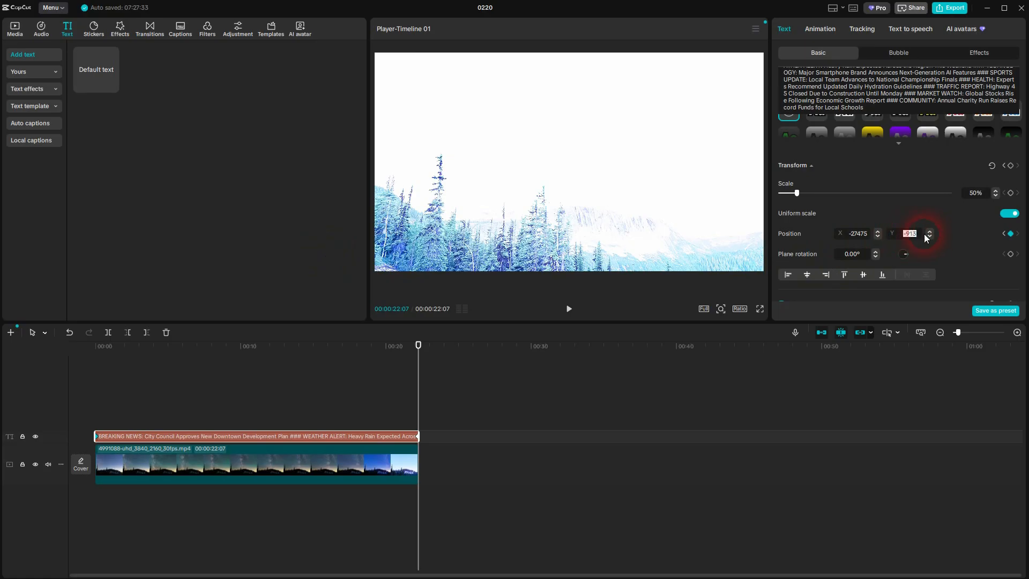
type("-800")
Play the scrolling headline animation from the start of the timeline to check its movement.
left_click_drag(414, 389, 0, 411)
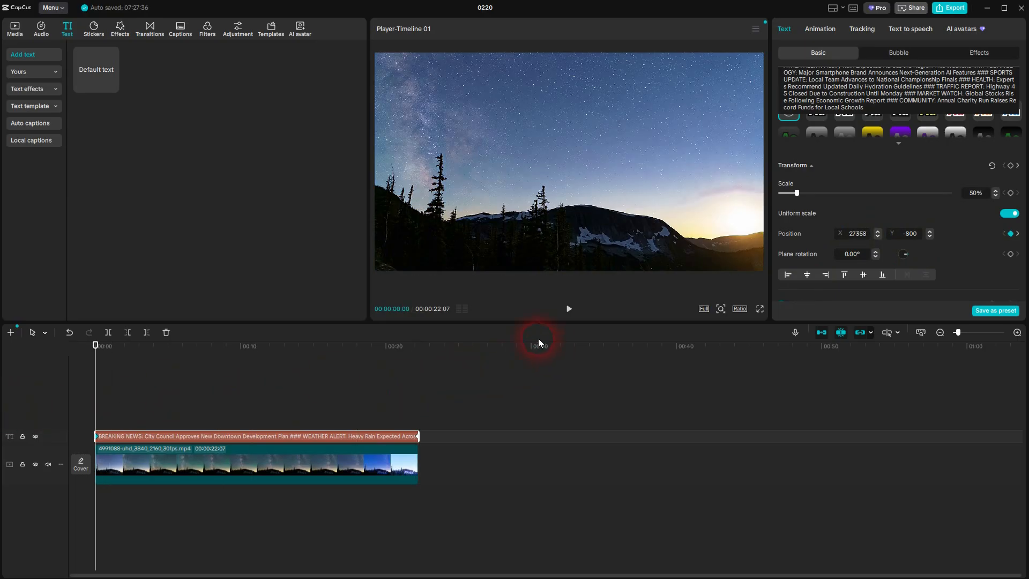
left_click(569, 309)
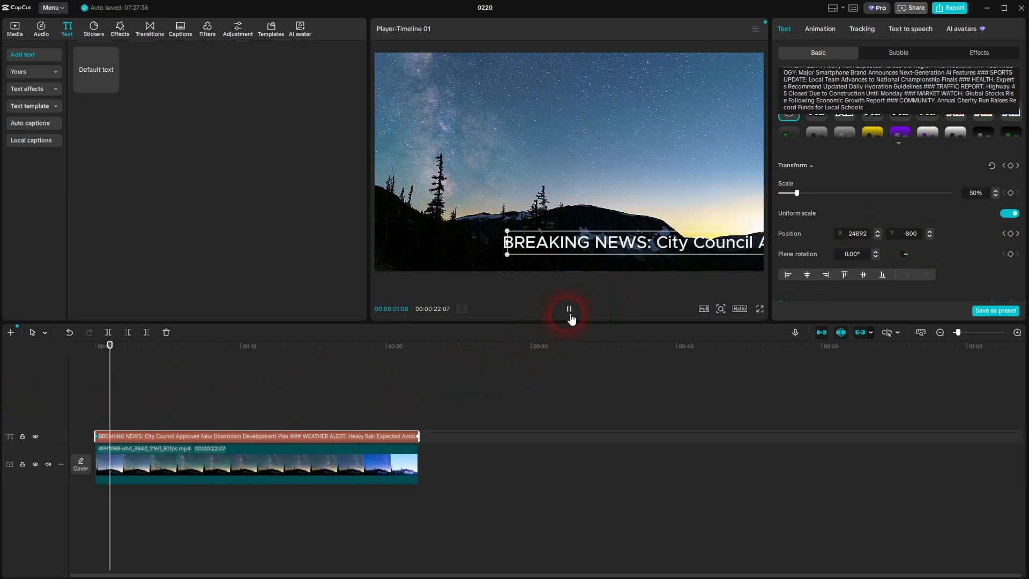
left_click(489, 295)
left_click(125, 384)
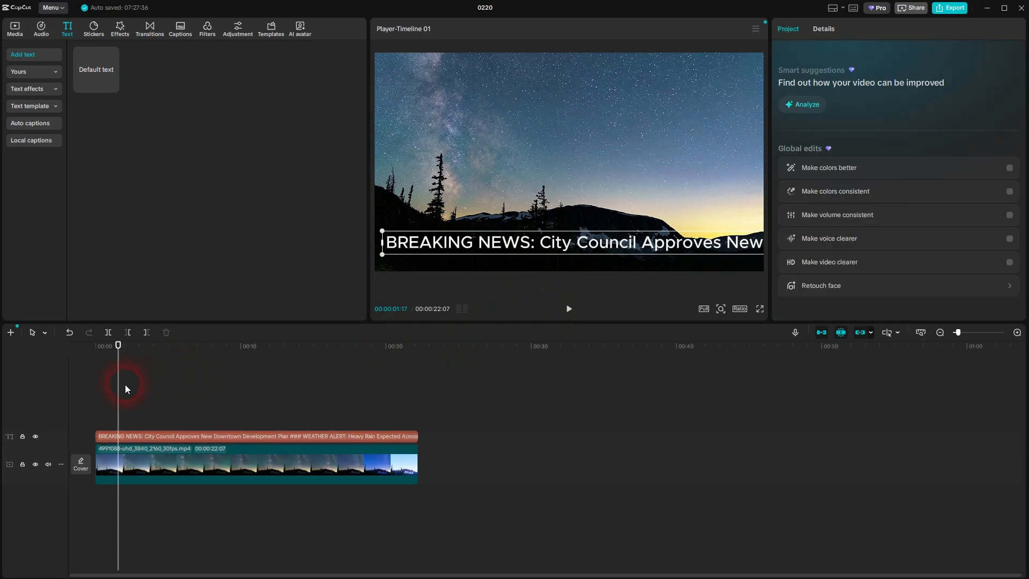
left_click(571, 309)
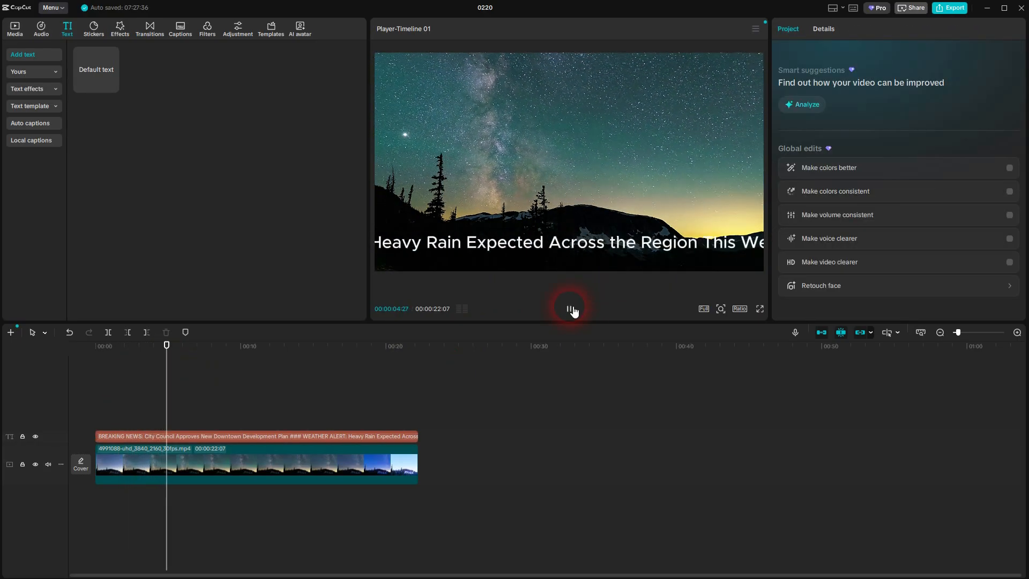
left_click(441, 368)
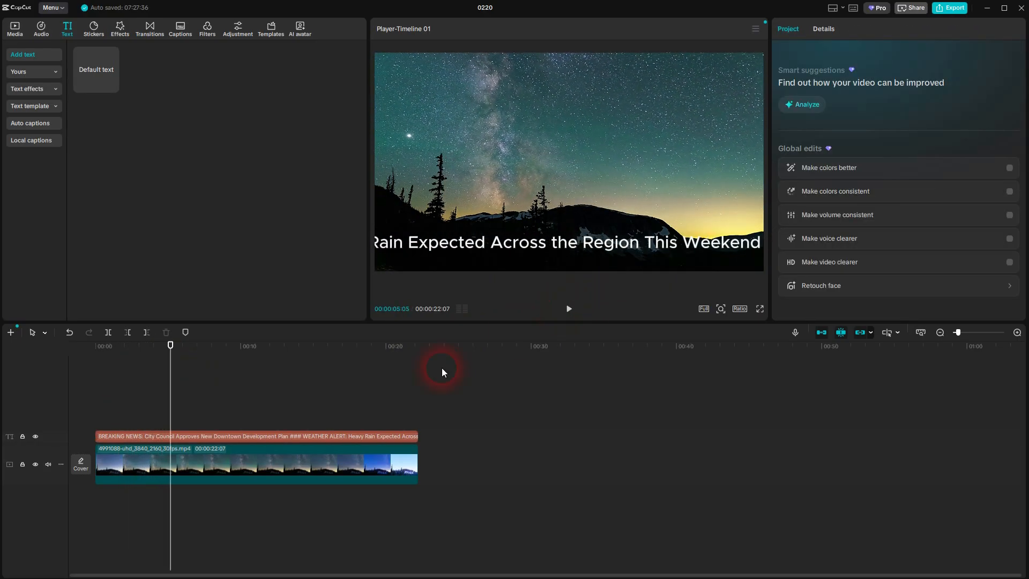
Extend the headline text clip to about 54 seconds and move its final position keyframe to the clip's new end.
left_click(362, 436)
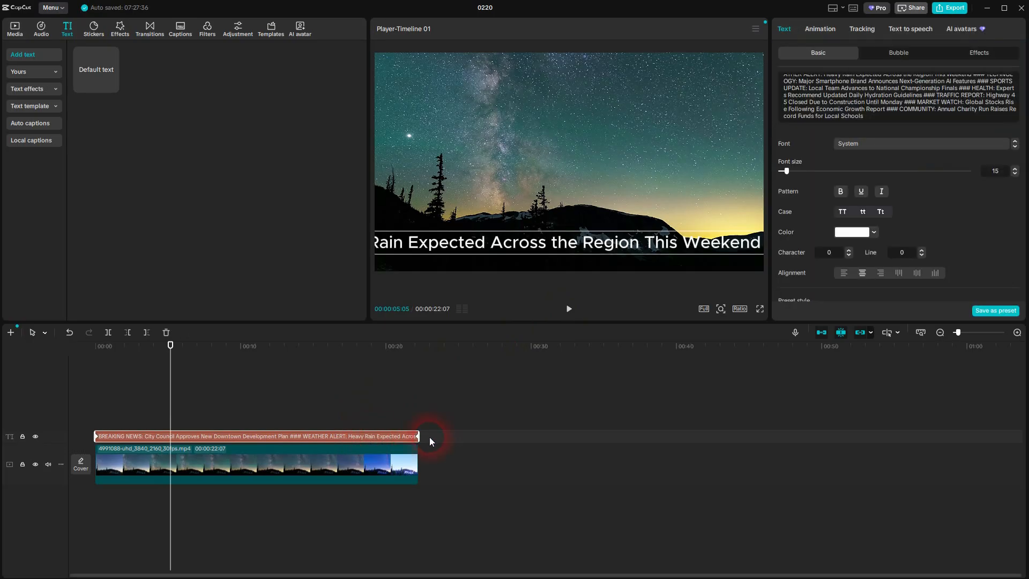
left_click_drag(419, 436, 887, 429)
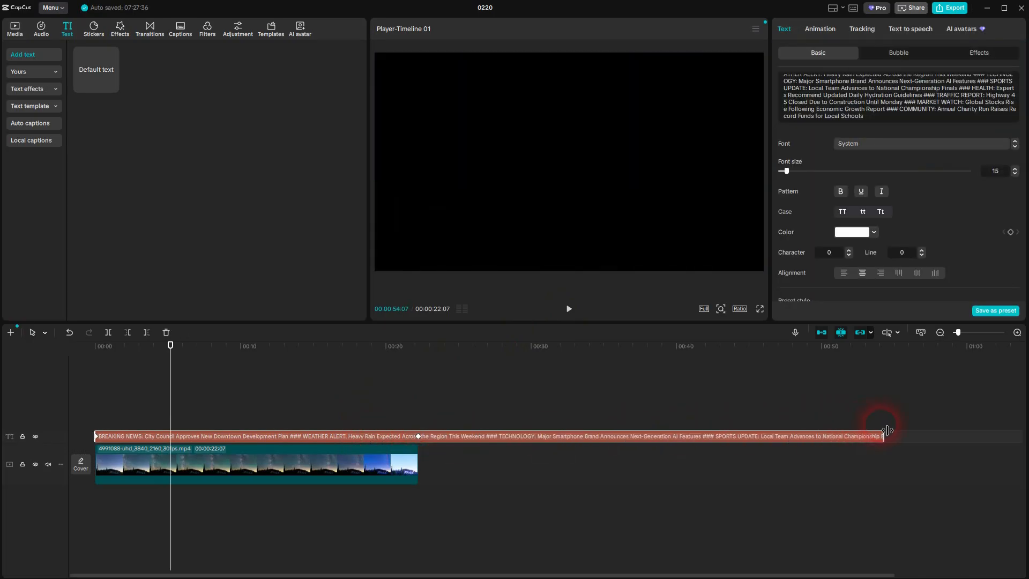
left_click_drag(419, 436, 889, 437)
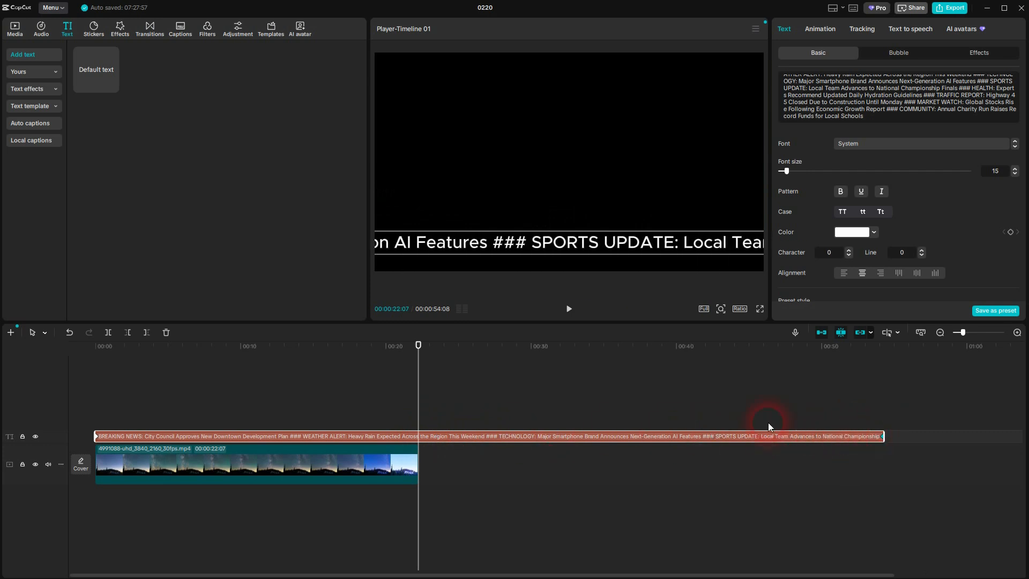
Preview the slower ticker from the start and place a second copy of the video clip directly after the first.
left_click(103, 409)
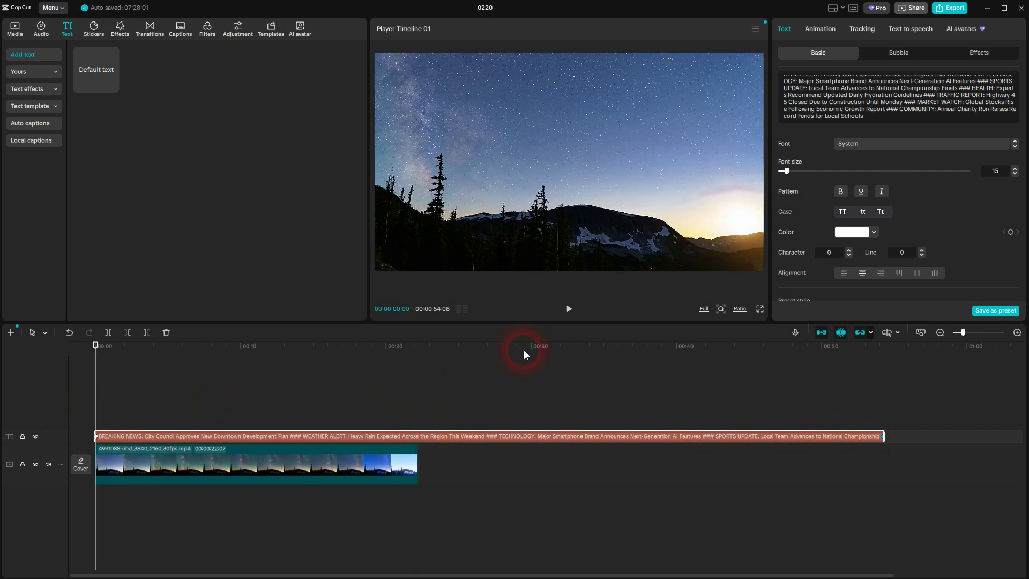
left_click(570, 309)
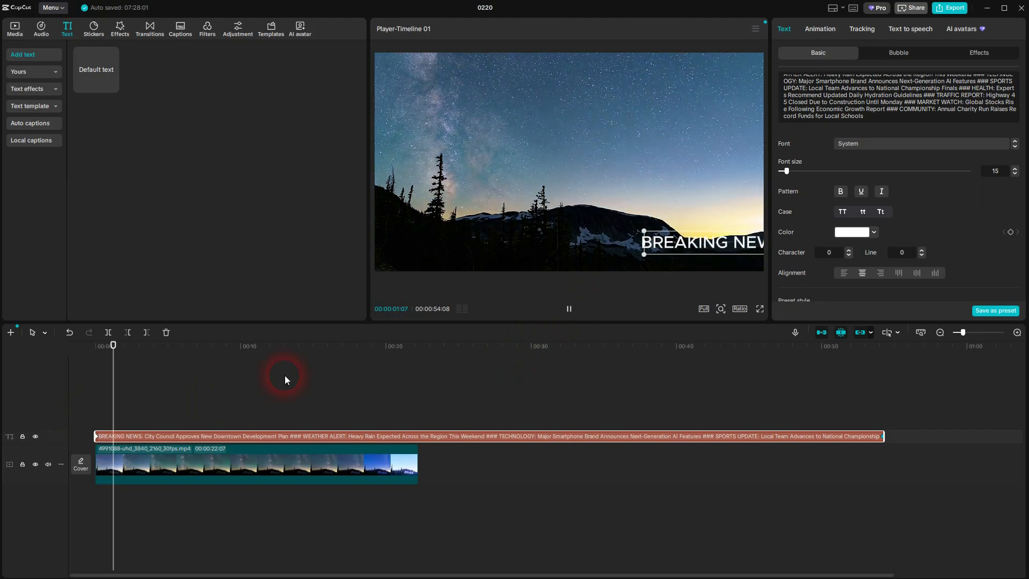
left_click_drag(417, 471, 612, 457)
left_click(569, 309)
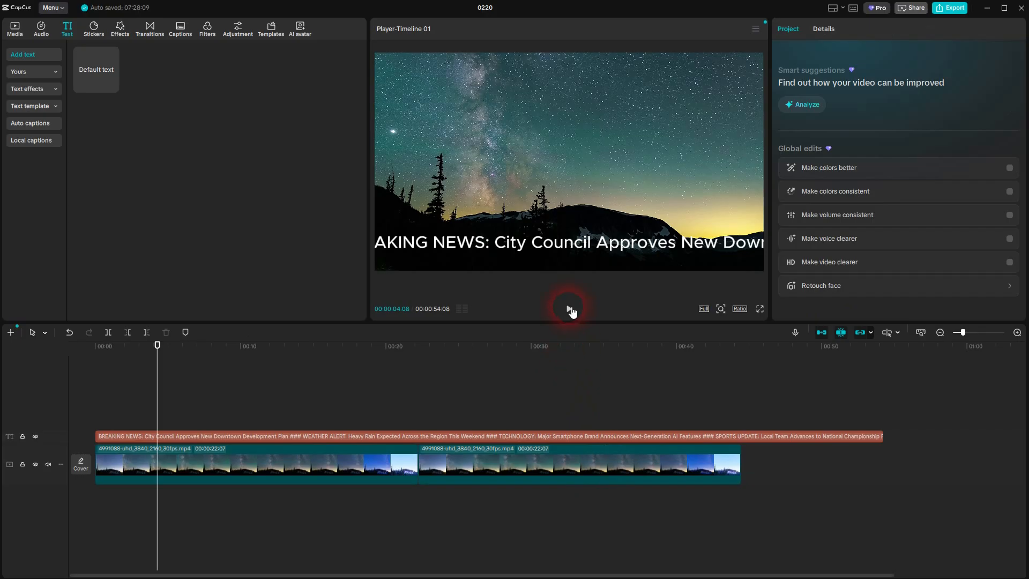
left_click(569, 308)
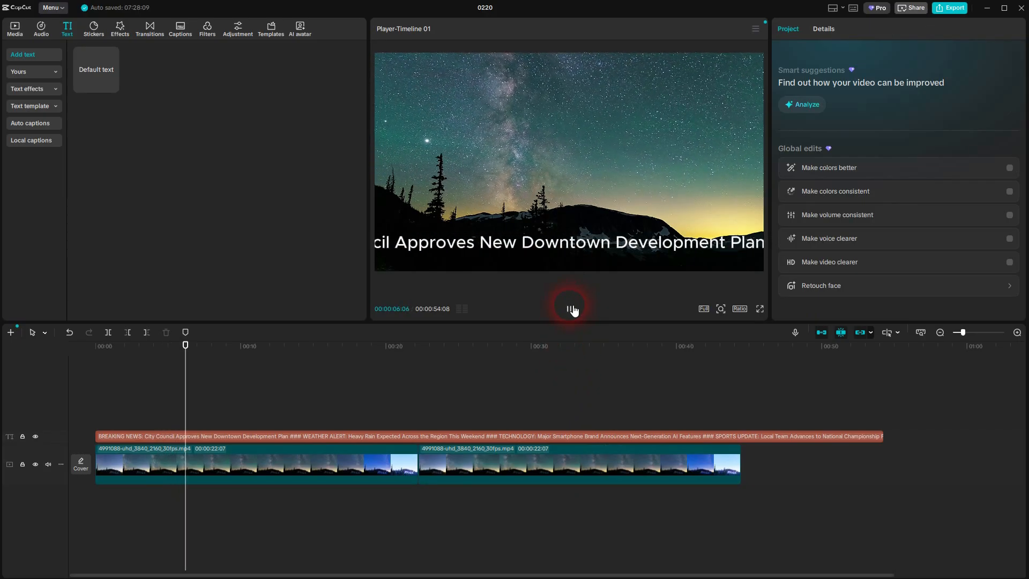
Enable a background behind the headline text.
left_click(307, 437)
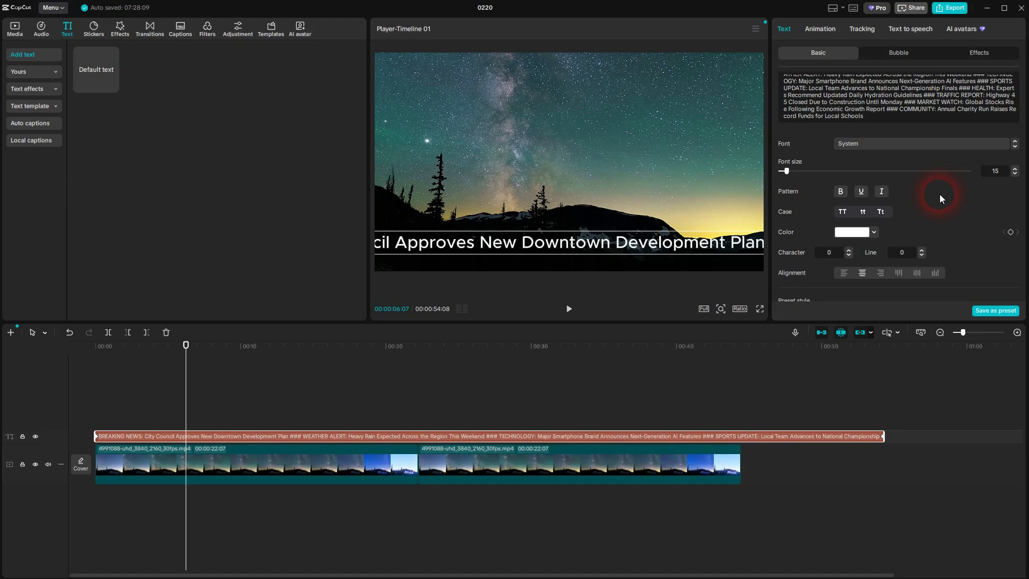
left_click_drag(1024, 148, 1022, 197)
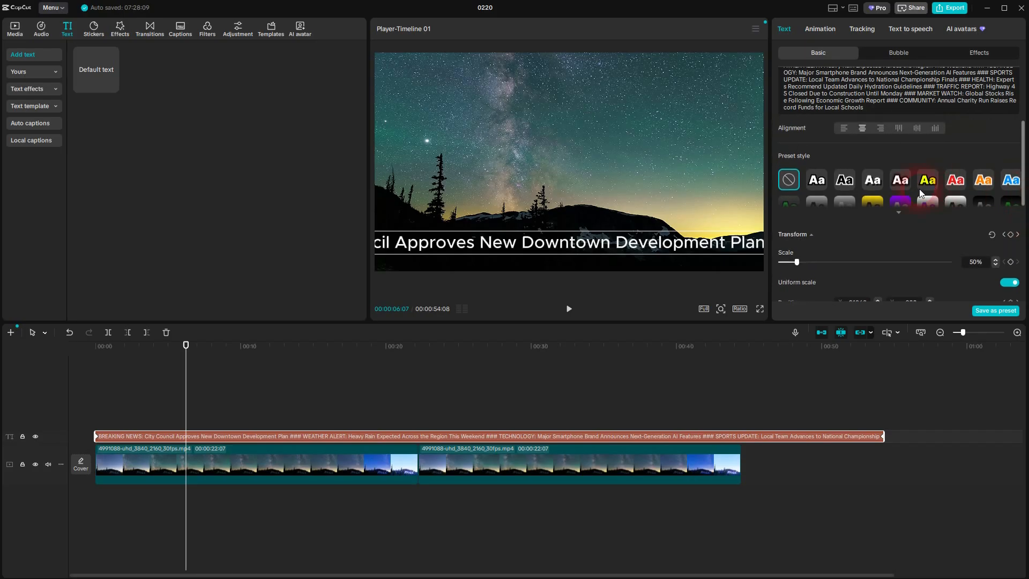
left_click(901, 213)
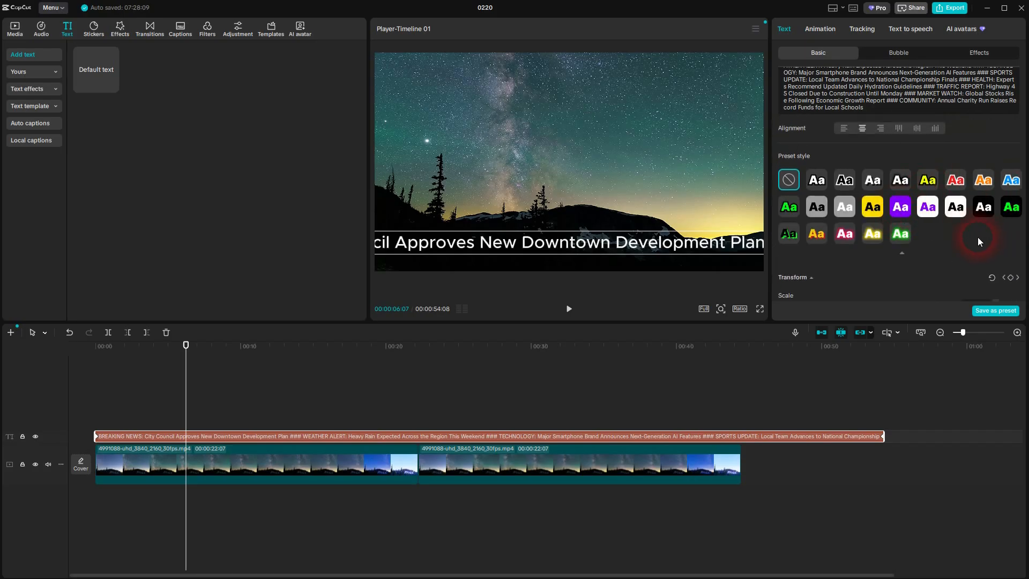
left_click_drag(1023, 148, 1024, 252)
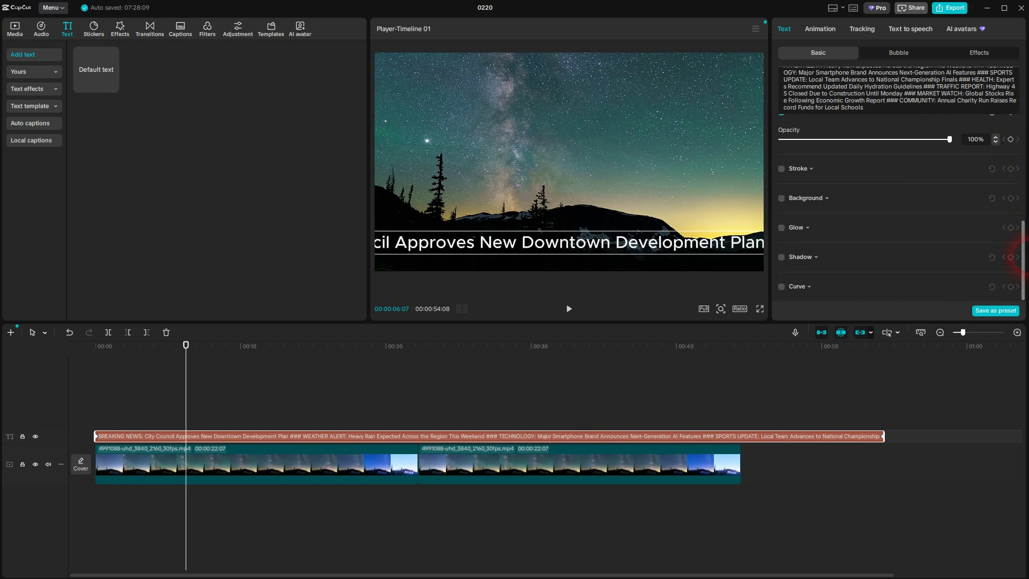
left_click(818, 201)
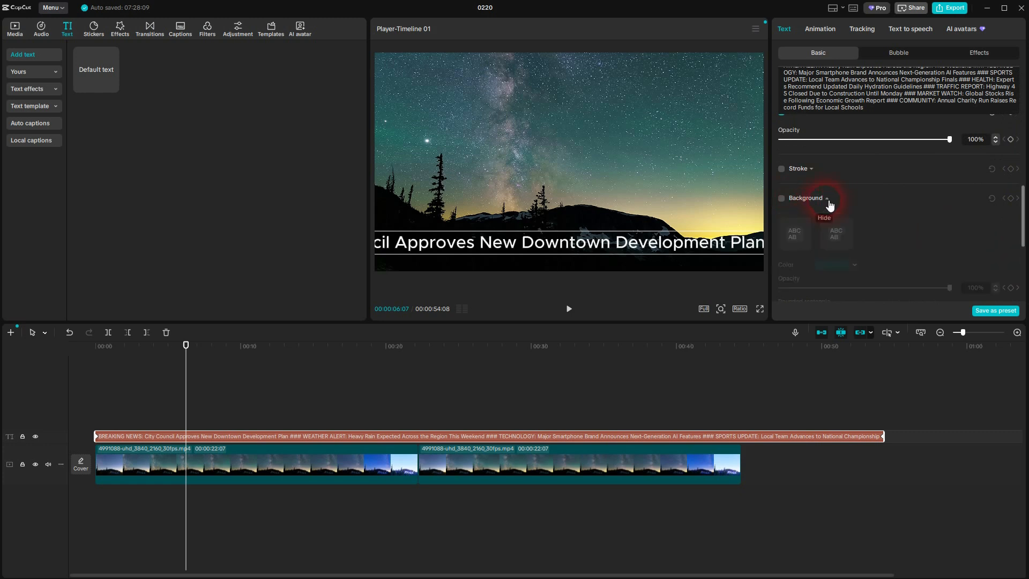
left_click(782, 199)
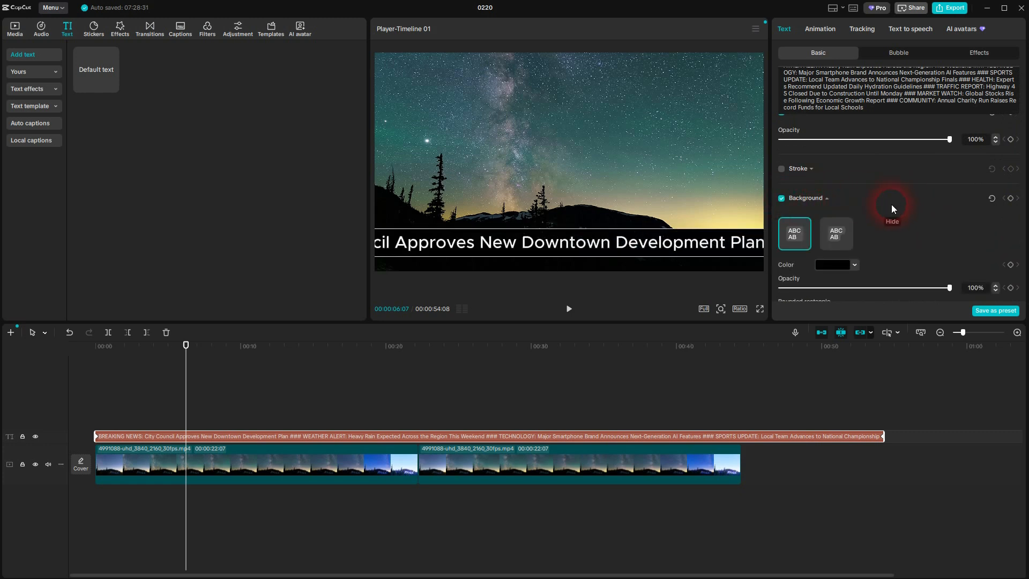
Set the headline text's background colour to dark red, A41A1A.
left_click(855, 264)
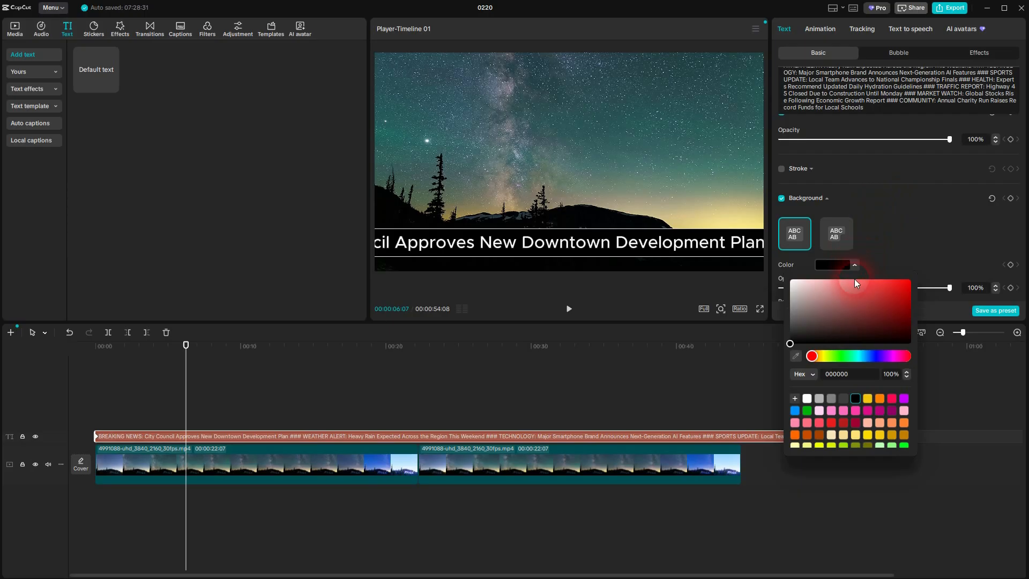
left_click(871, 303)
mouse_move(890, 290)
left_mouse_down()
mouse_move(862, 291)
mouse_move(880, 310)
mouse_move(893, 305)
left_mouse_up()
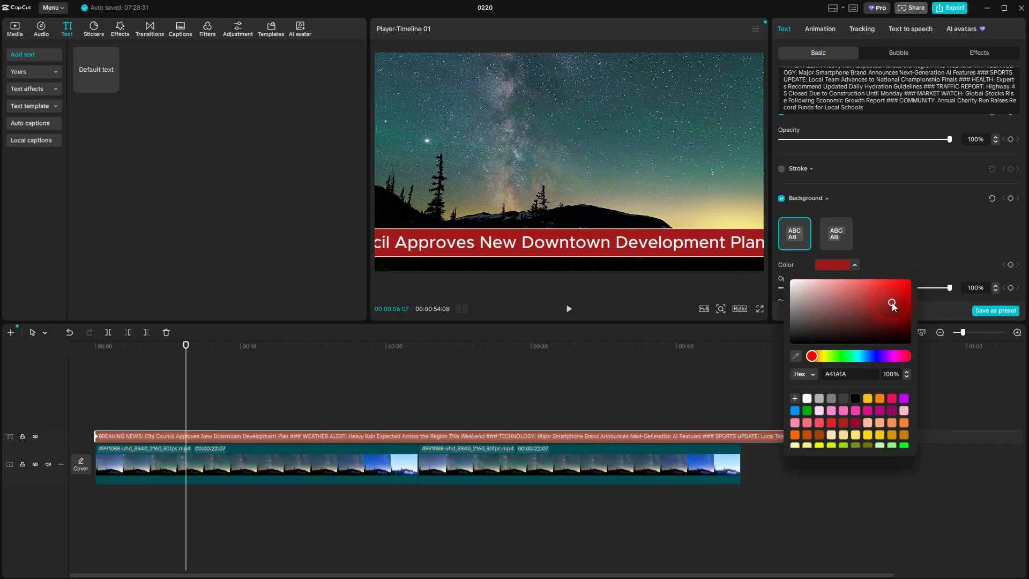
left_click(918, 250)
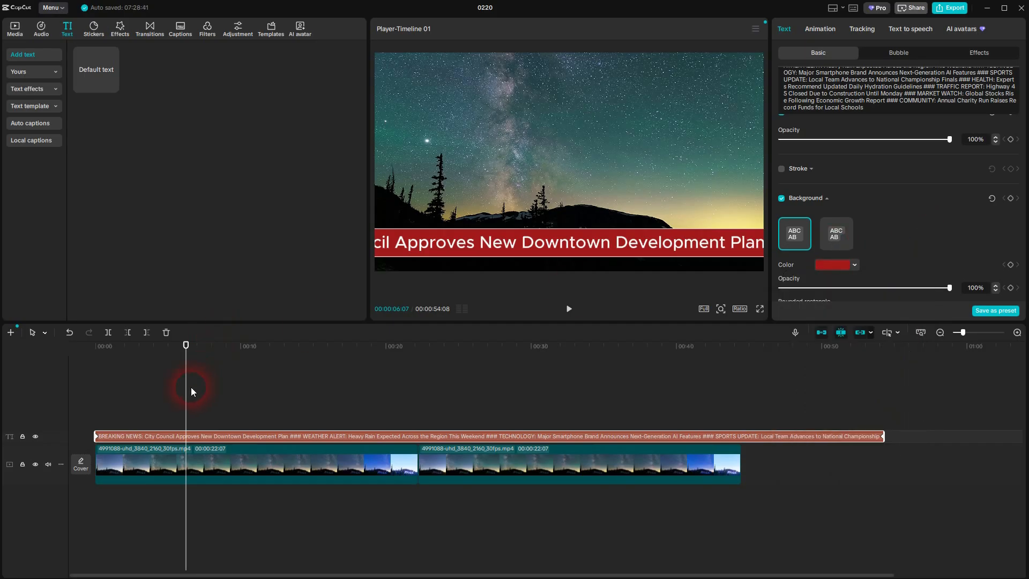
Play the ticker from the start of the timeline and scrub ahead to about 20 seconds to check the coloured bar.
left_click_drag(188, 388, 63, 401)
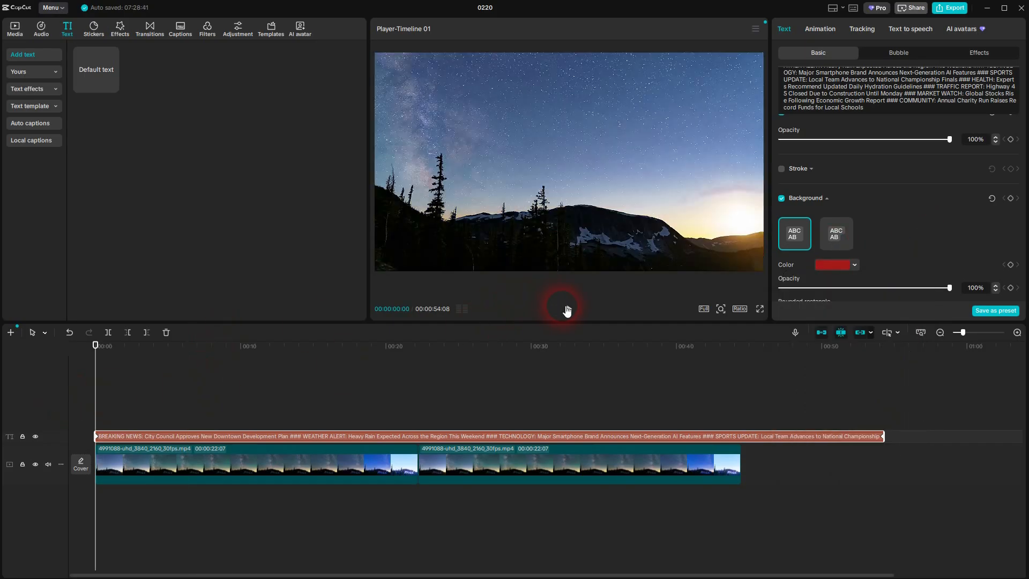
left_click(569, 308)
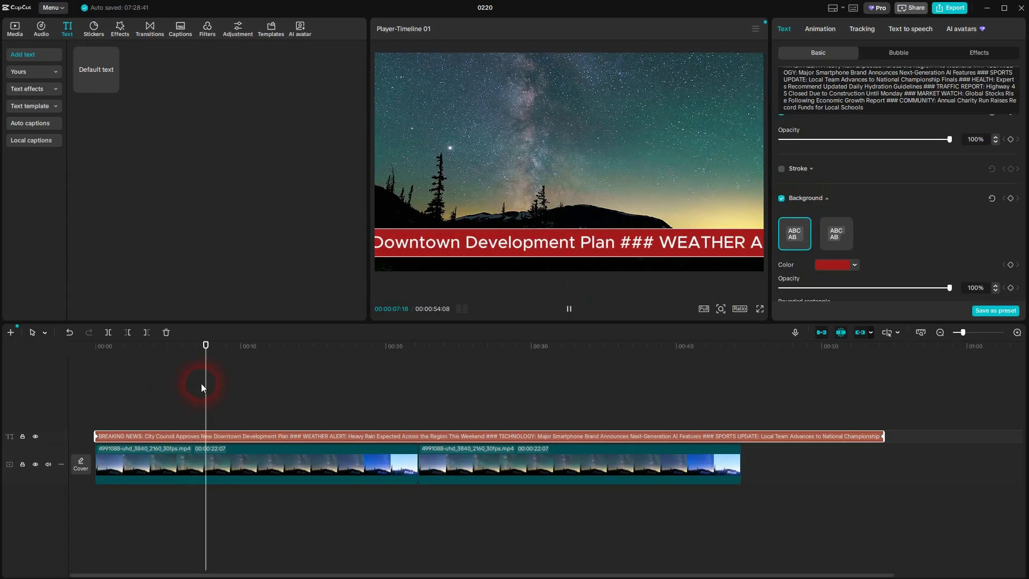
left_click_drag(202, 383, 405, 401)
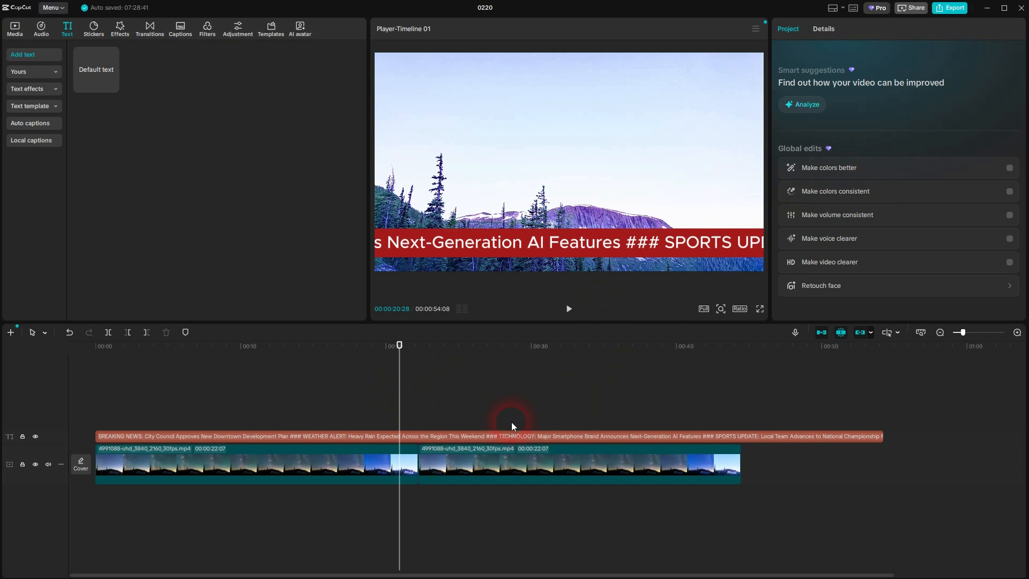
Turn the headline text's background off and on again to compare both looks.
left_click(465, 436)
scroll(921, 217, "down", 5)
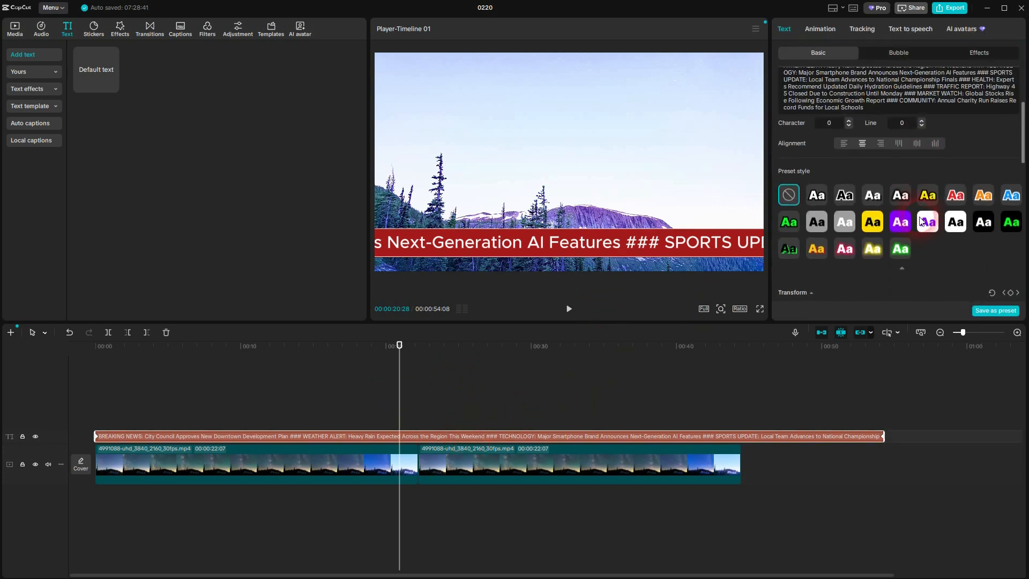
scroll(826, 266, "up", 5)
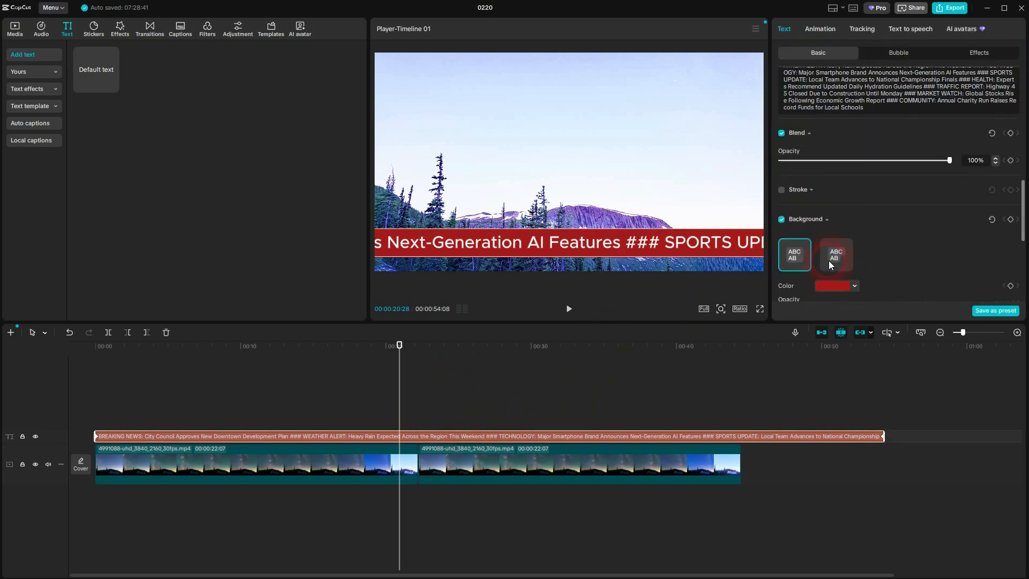
scroll(829, 261, "down", 1)
left_click(782, 195)
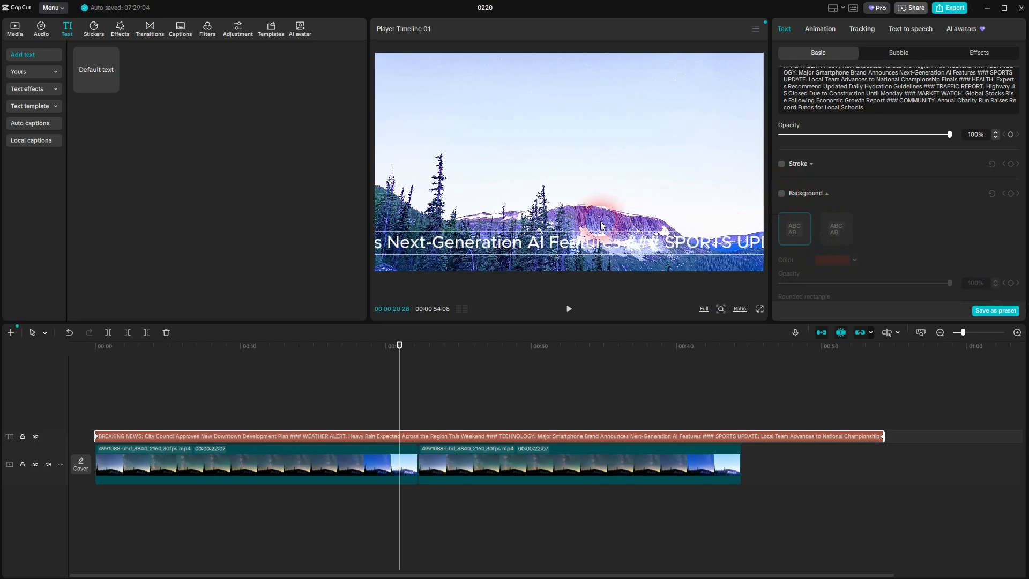
left_click(782, 194)
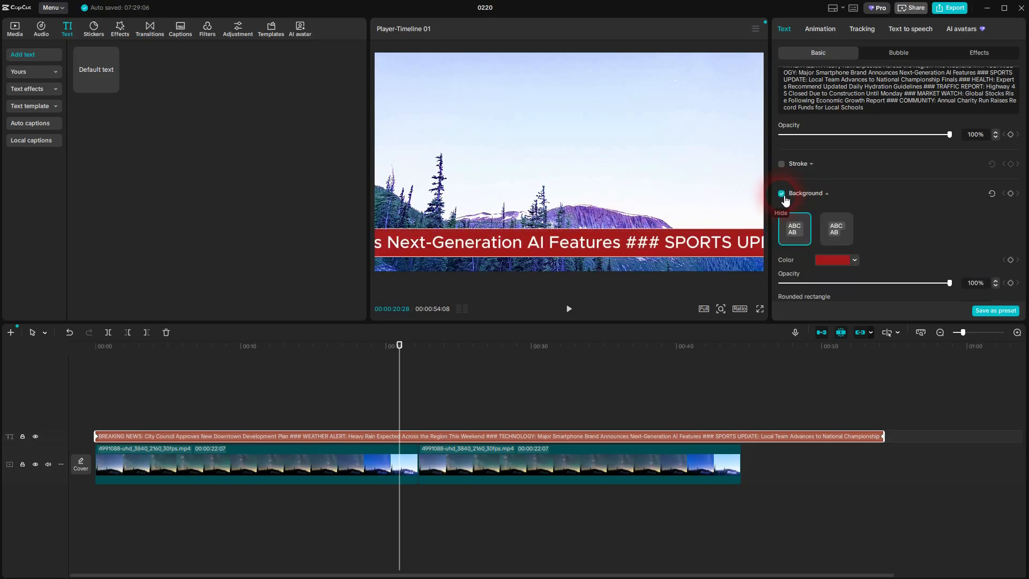
Set the headline text's background colour to white, FFFFFF.
left_click(843, 260)
left_click_drag(832, 298, 570, 241)
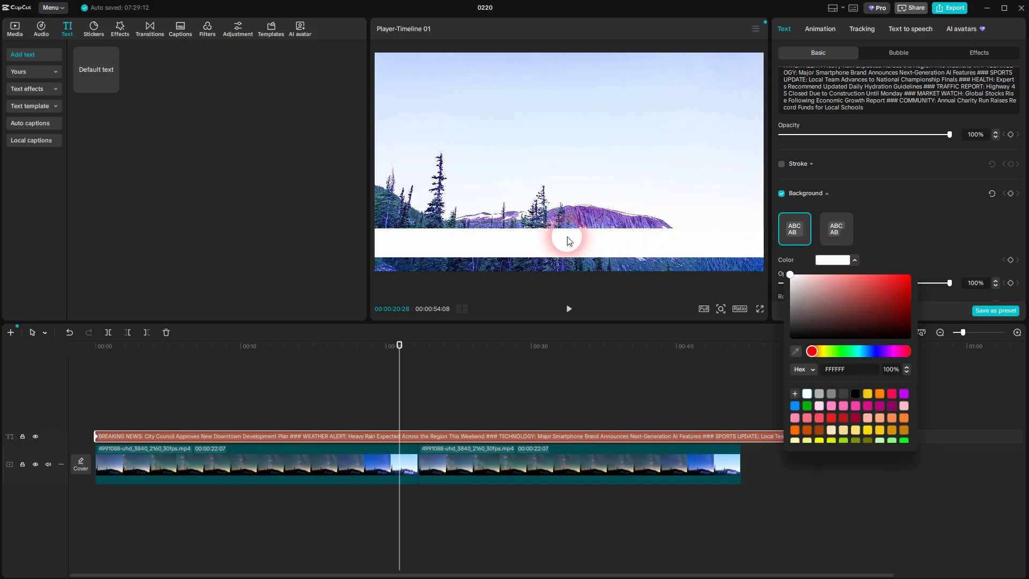
left_click(917, 210)
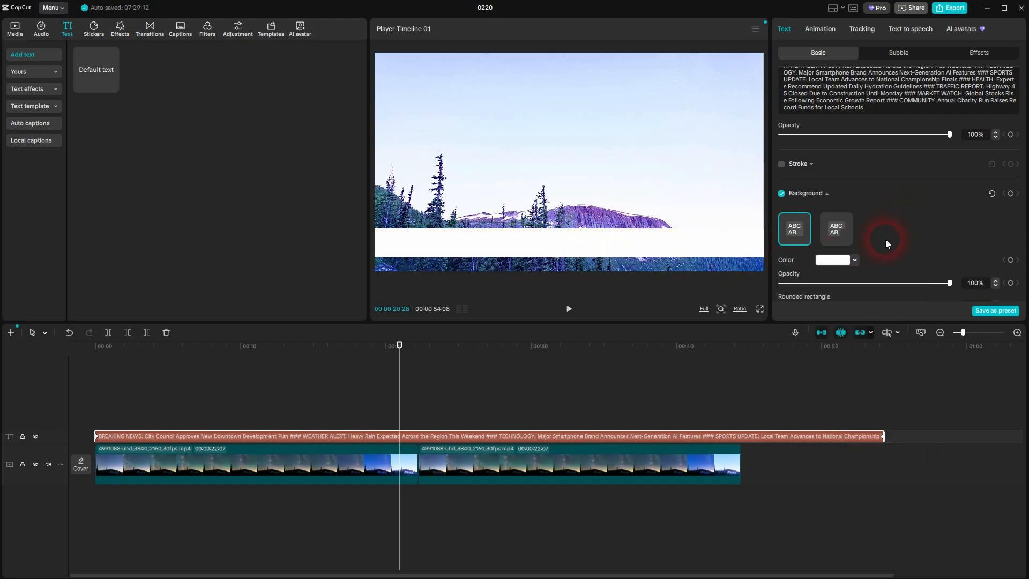
left_click(846, 261)
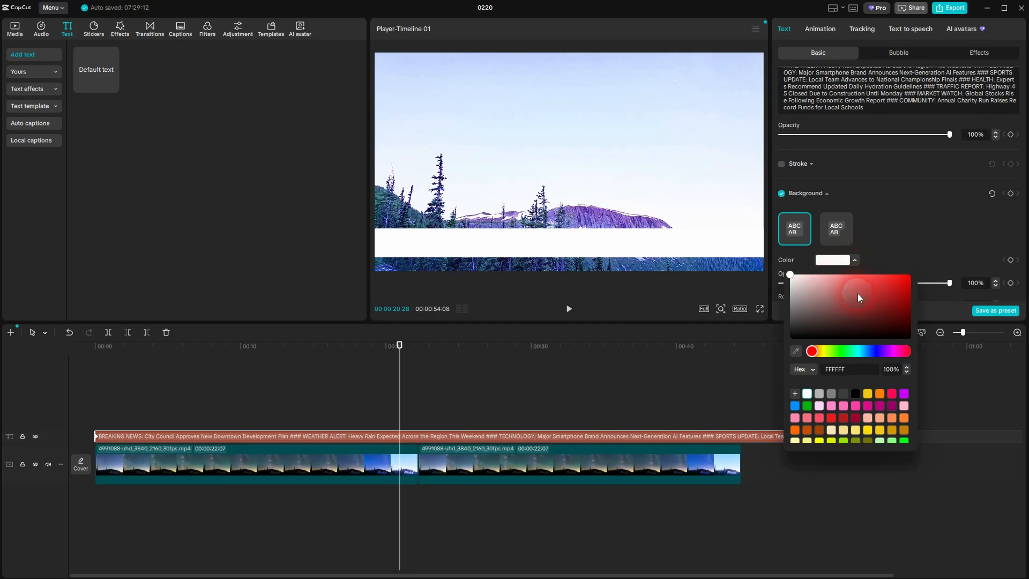
left_click(921, 218)
Set the headline text's font colour to red, about B91111.
scroll(918, 218, "up", 6)
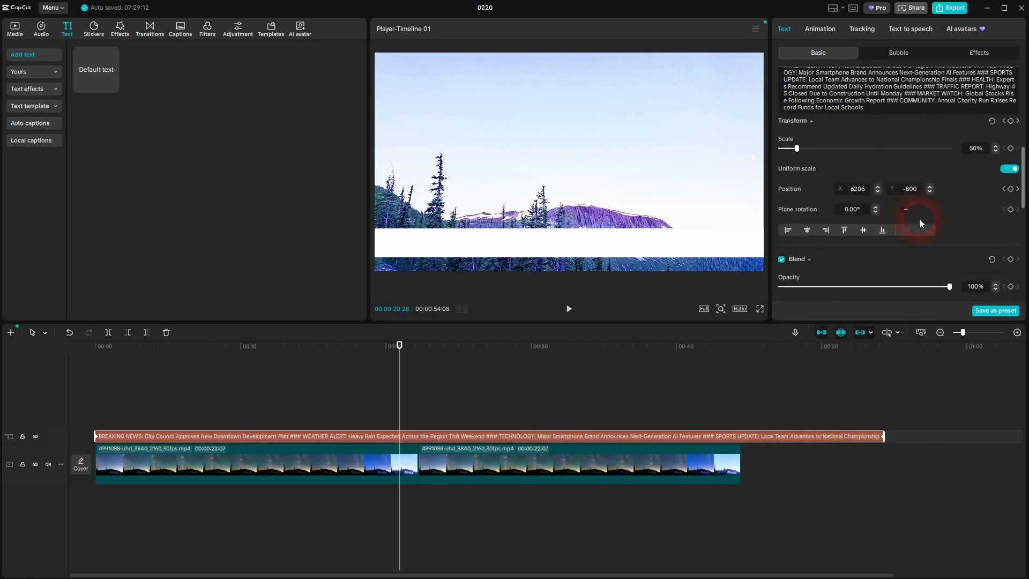
scroll(919, 218, "up", 3)
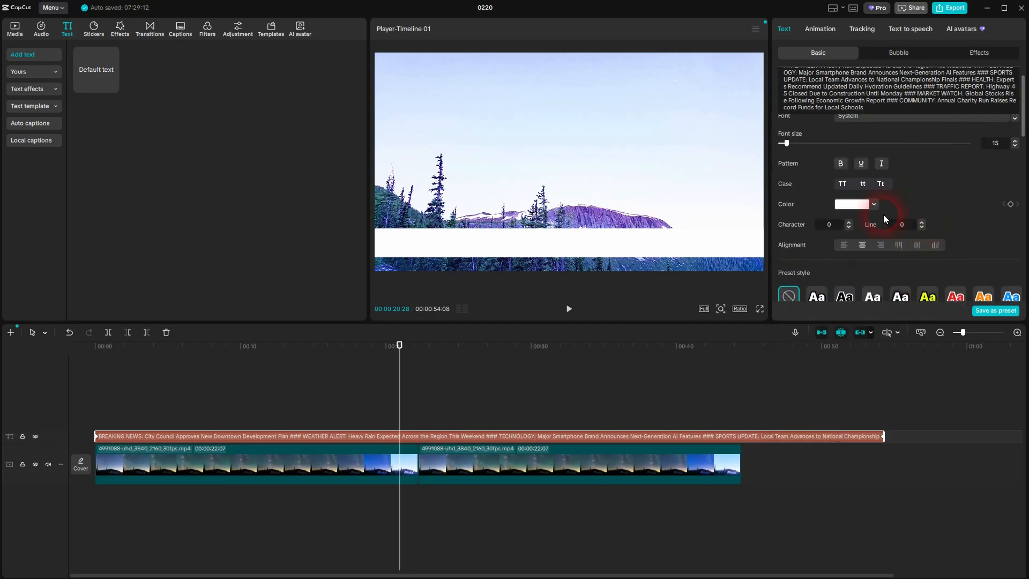
left_click(873, 205)
left_click_drag(895, 243, 920, 238)
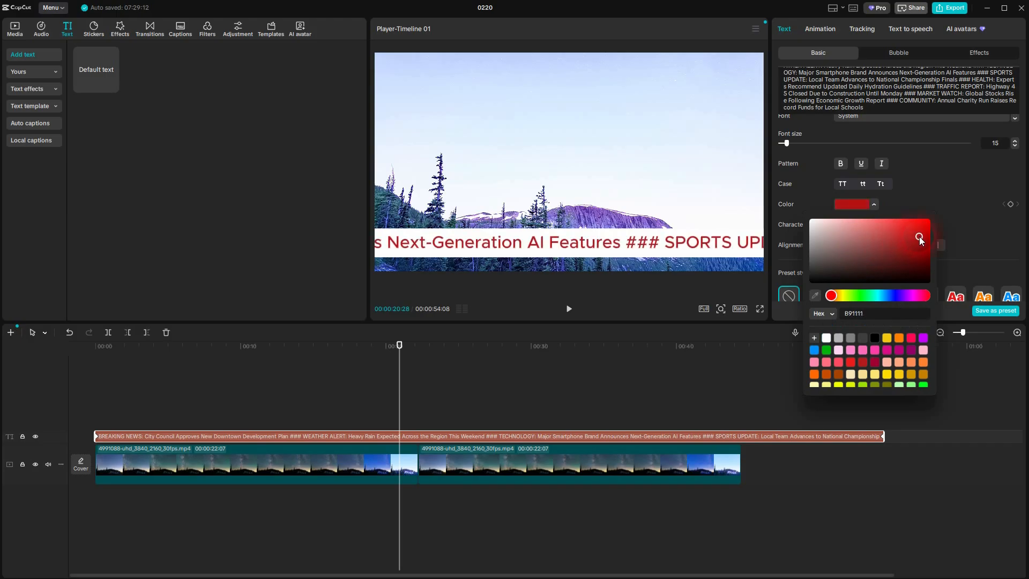
left_click(948, 193)
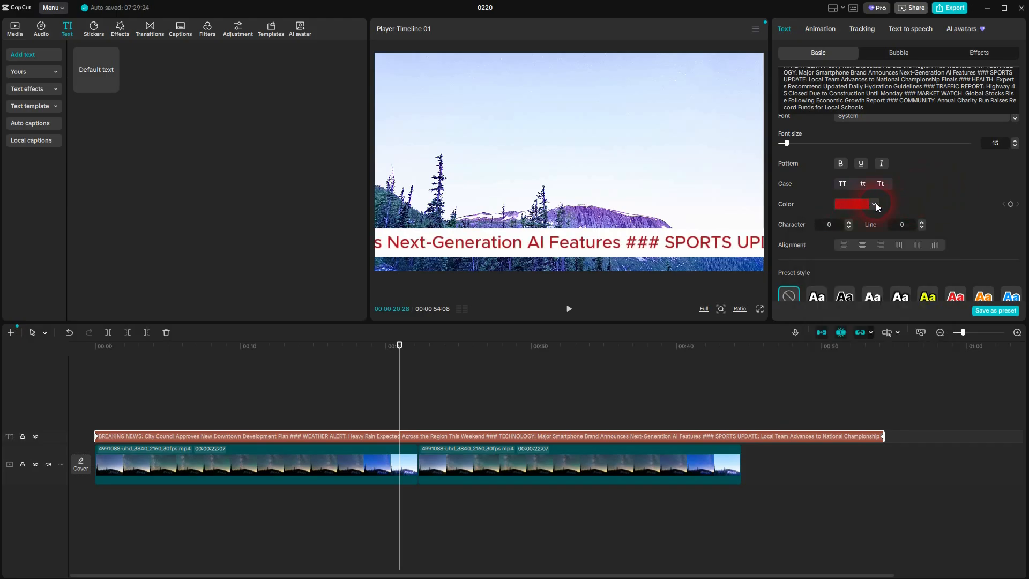
scroll(876, 204, "down", 2)
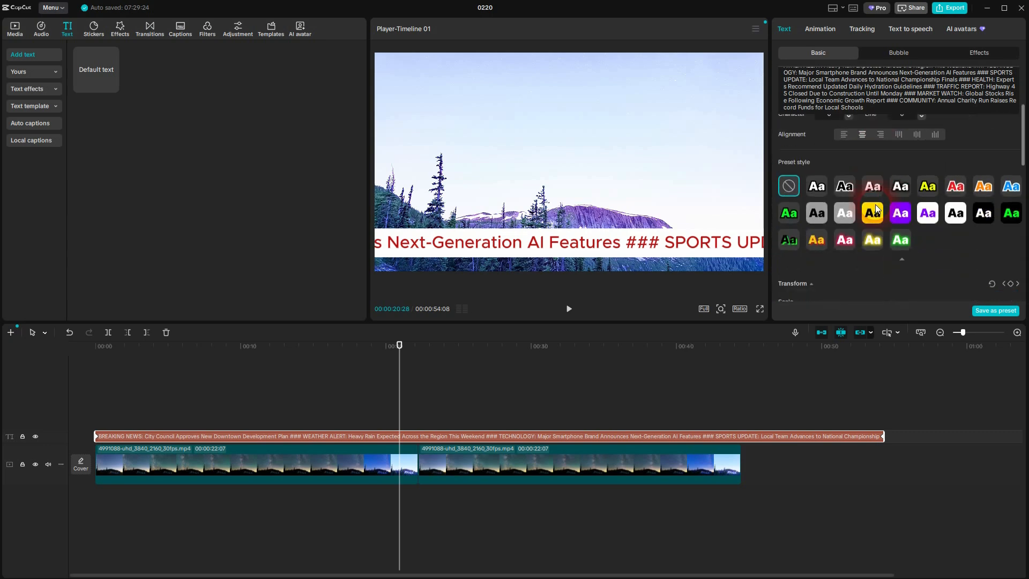
scroll(876, 208, "down", 6)
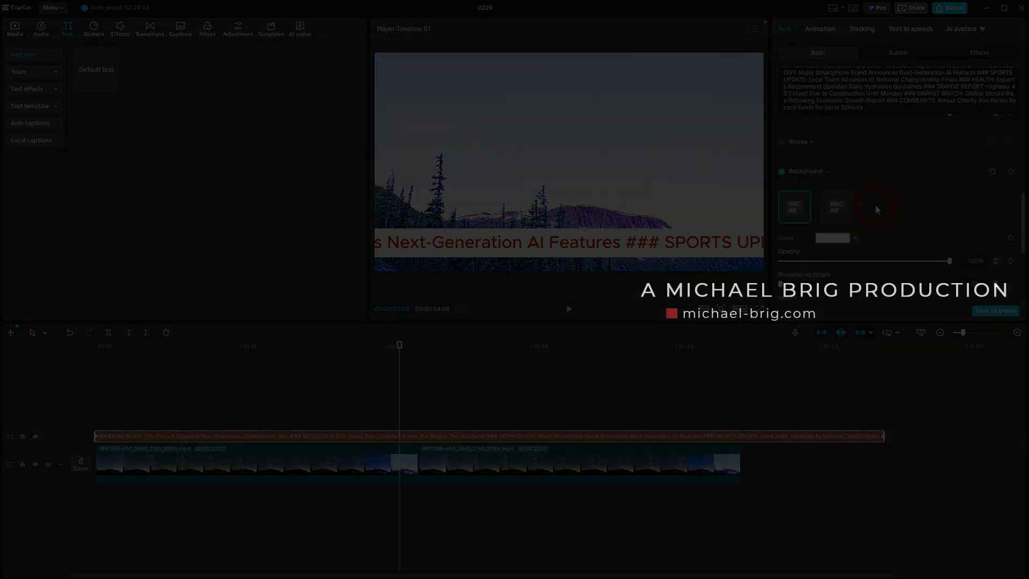